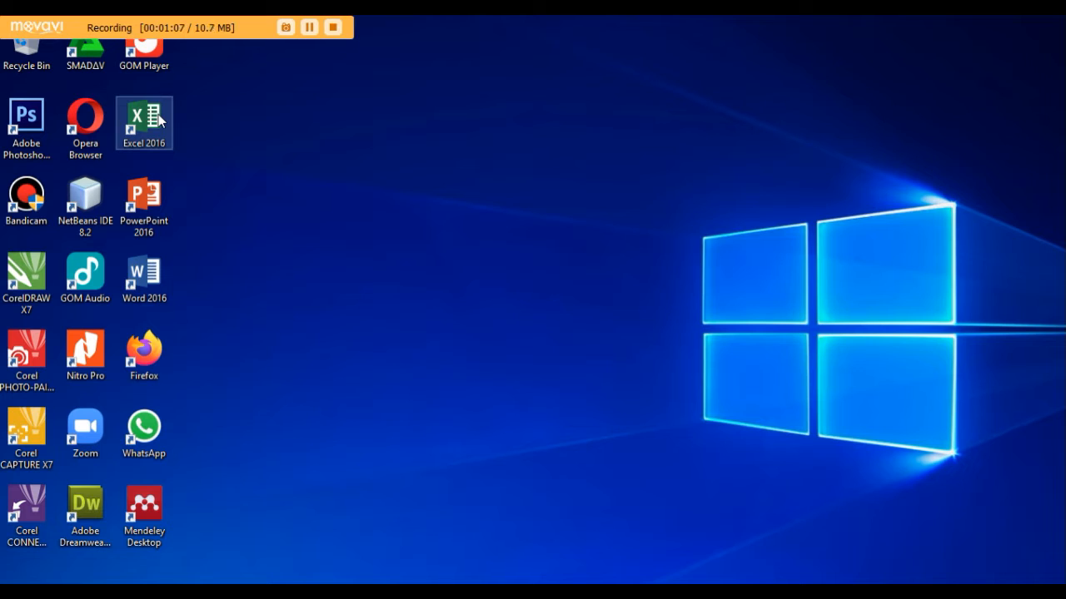
- Start Excel and open the recent workbook CARA MENGKALIKAN DATA DENGAN RUMUS SUMPRODUCT DI EXCEL
double_click(158, 116)
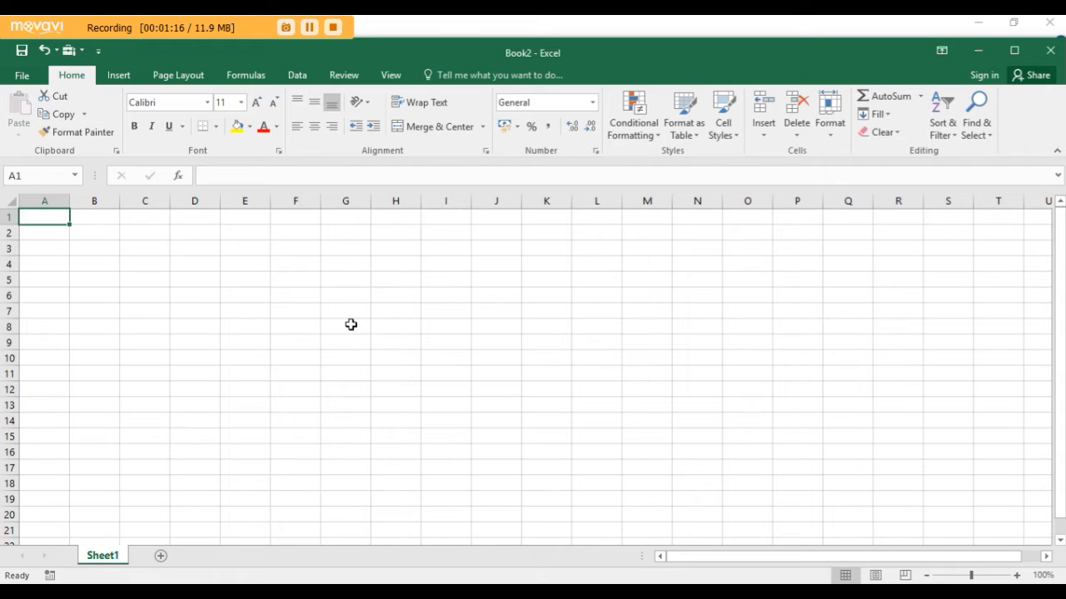
left_click(32, 75)
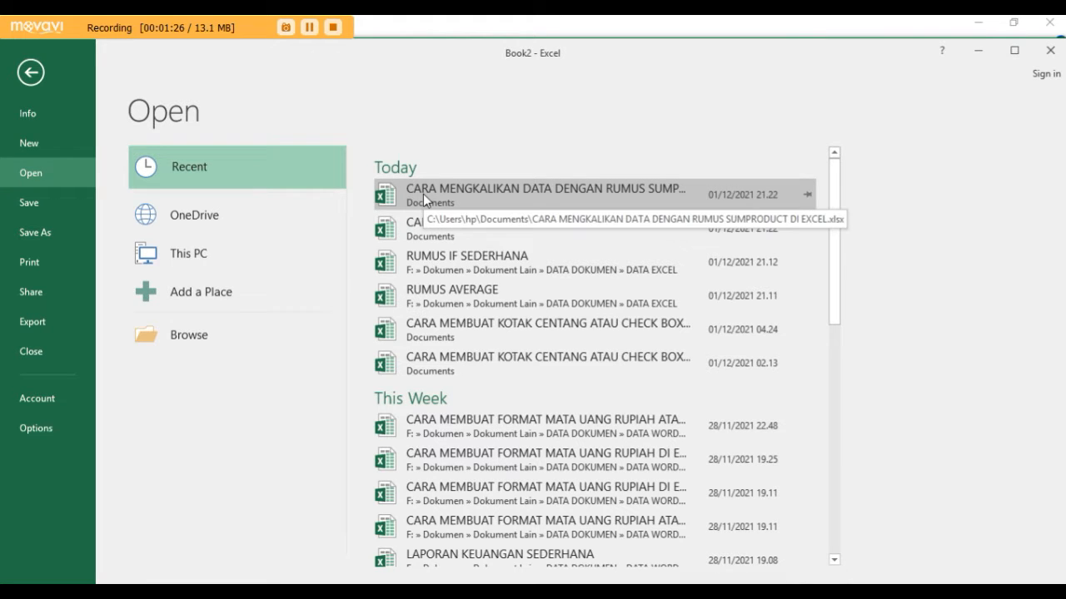
left_click(475, 206)
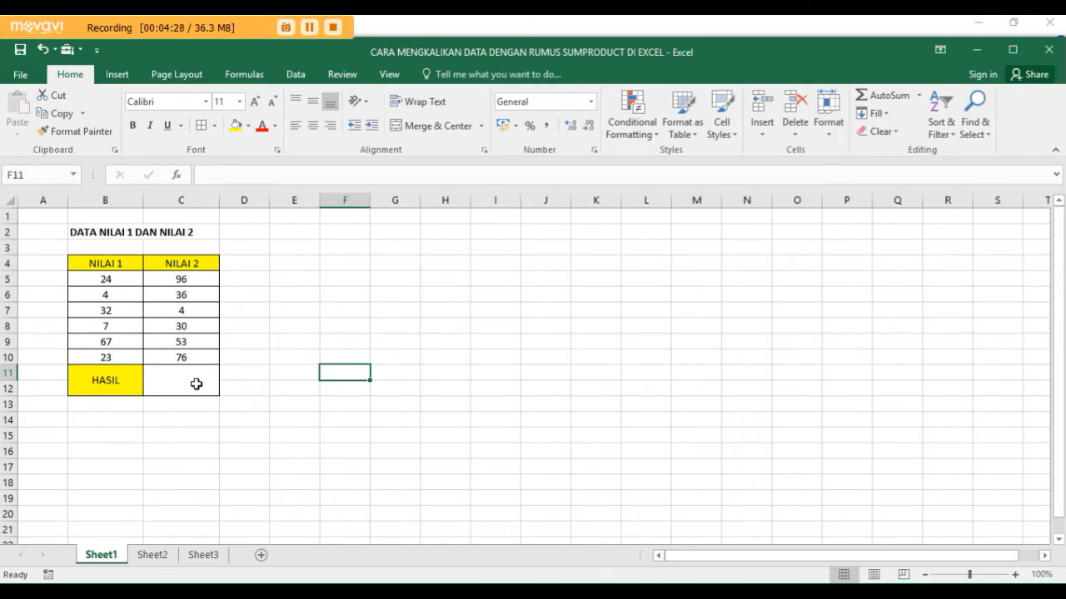
- Enter the formula =SUMPRODUCT(B5:B10;C5:C10) in the HASIL result cell C11 to multiply and sum NILAI 1 and NILAI 2
double_click(178, 379)
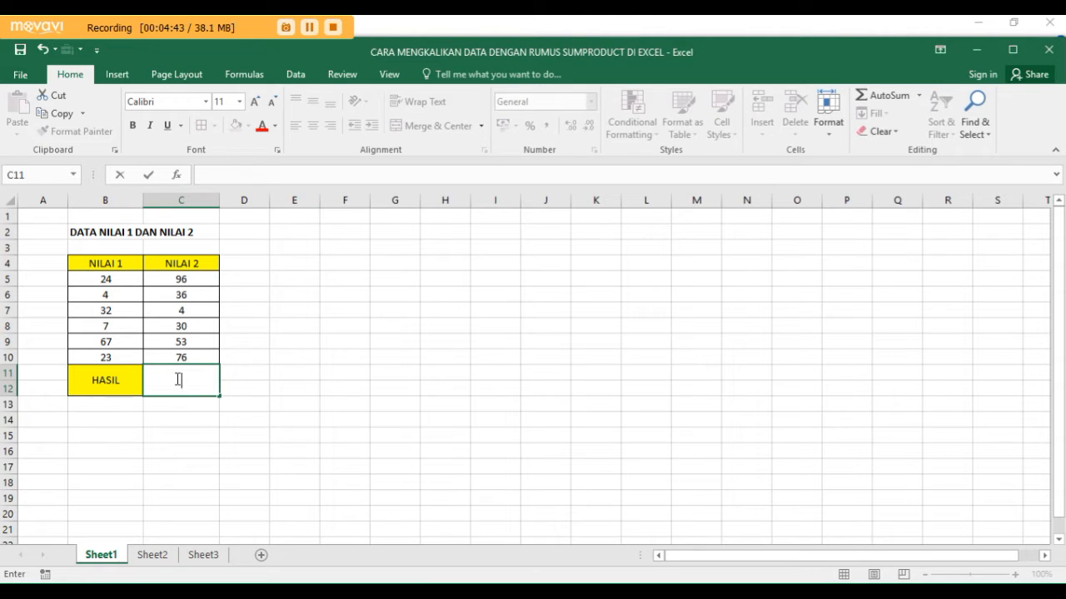
type("=S")
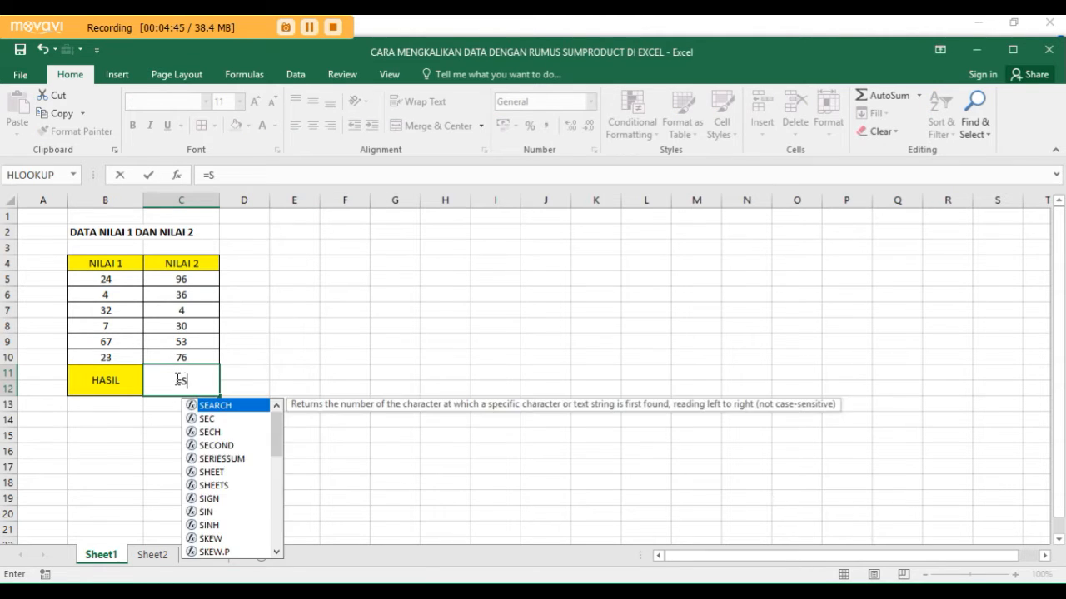
type("UMP")
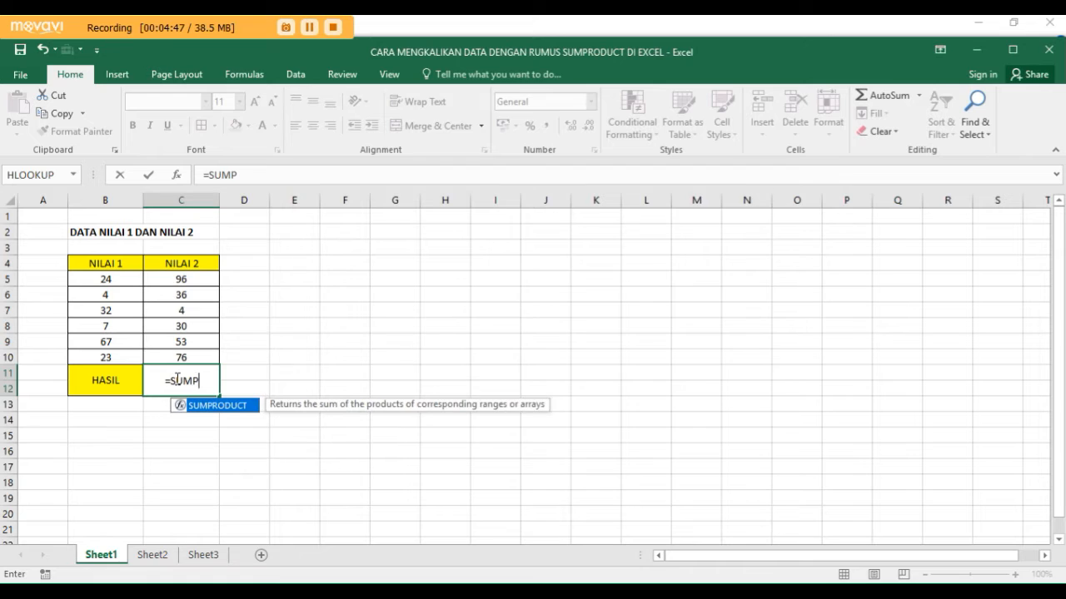
type("ROD")
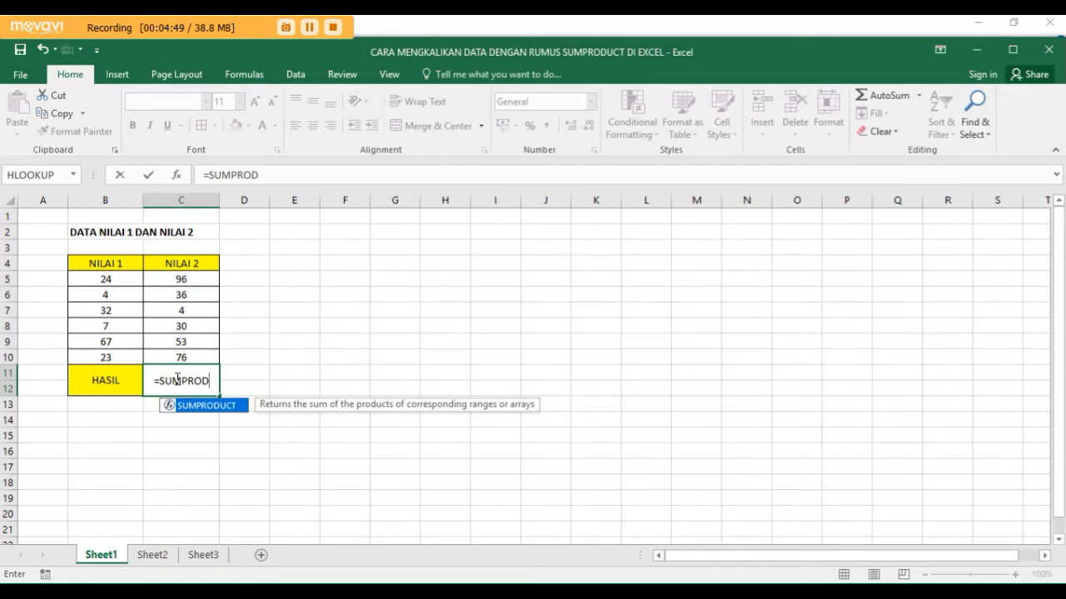
type("UCT")
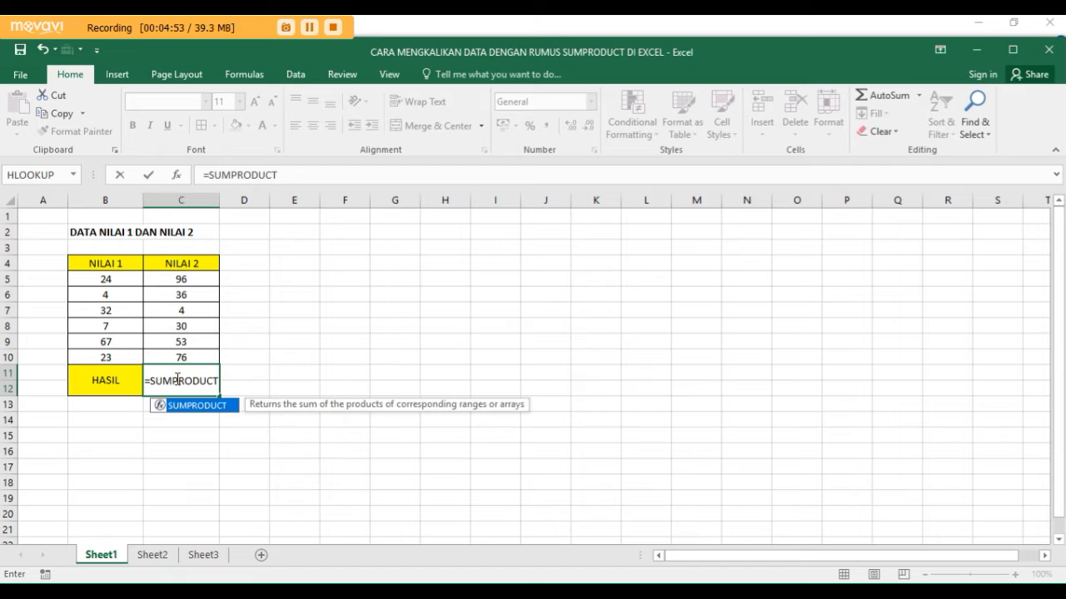
type("(")
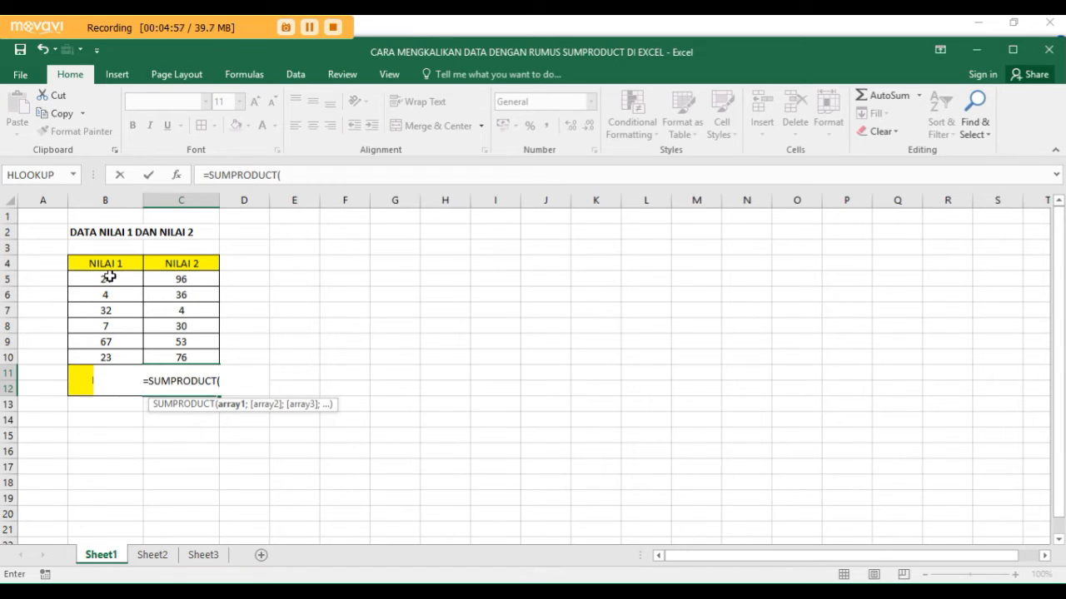
left_click_drag(109, 277, 121, 353)
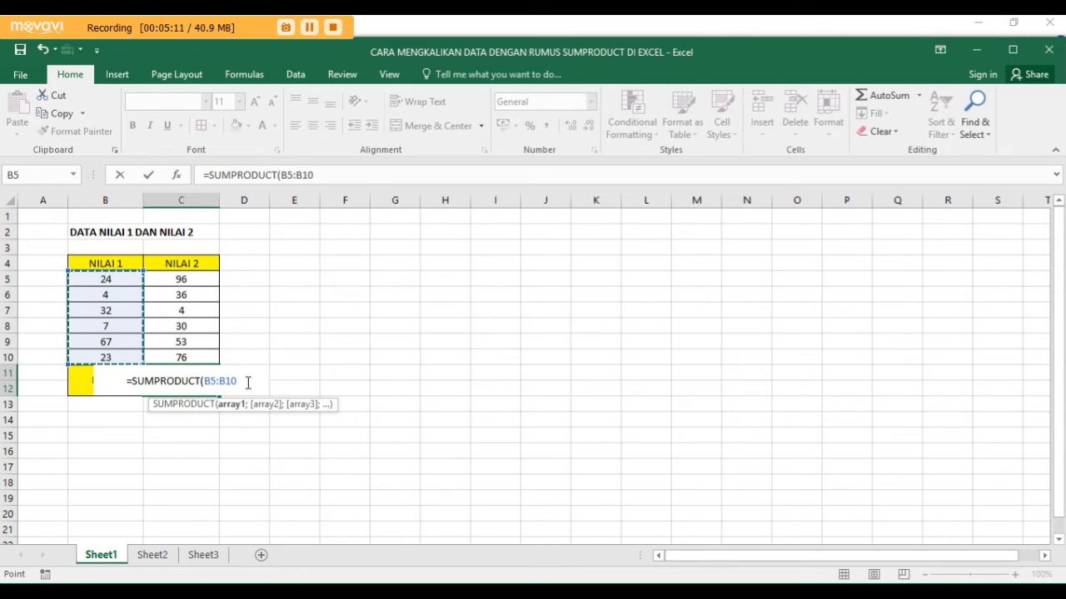
type(";")
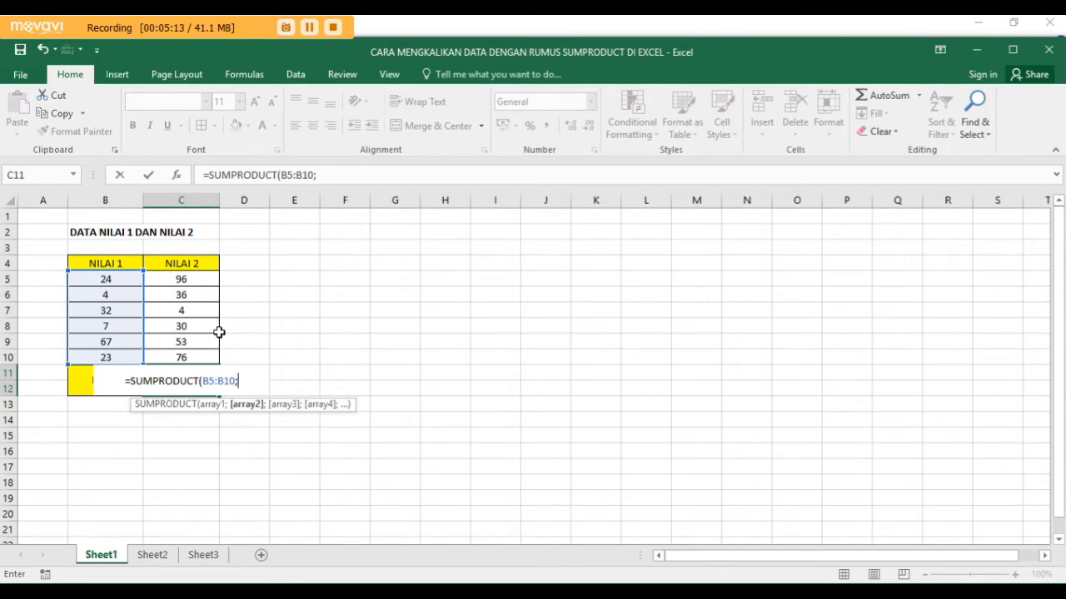
left_click(188, 281)
left_click_drag(188, 280, 196, 350)
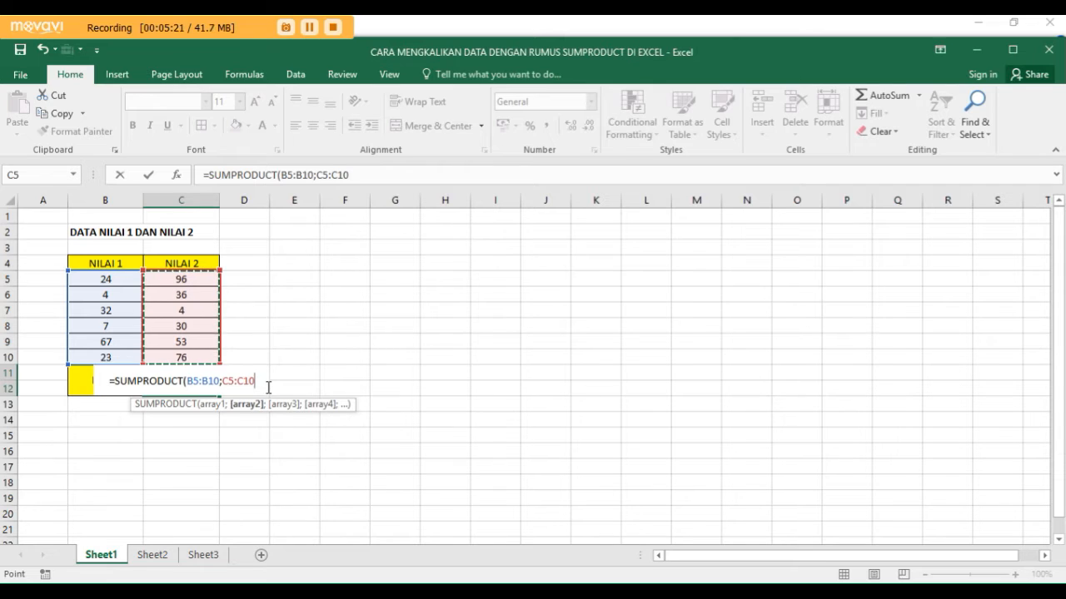
type(")")
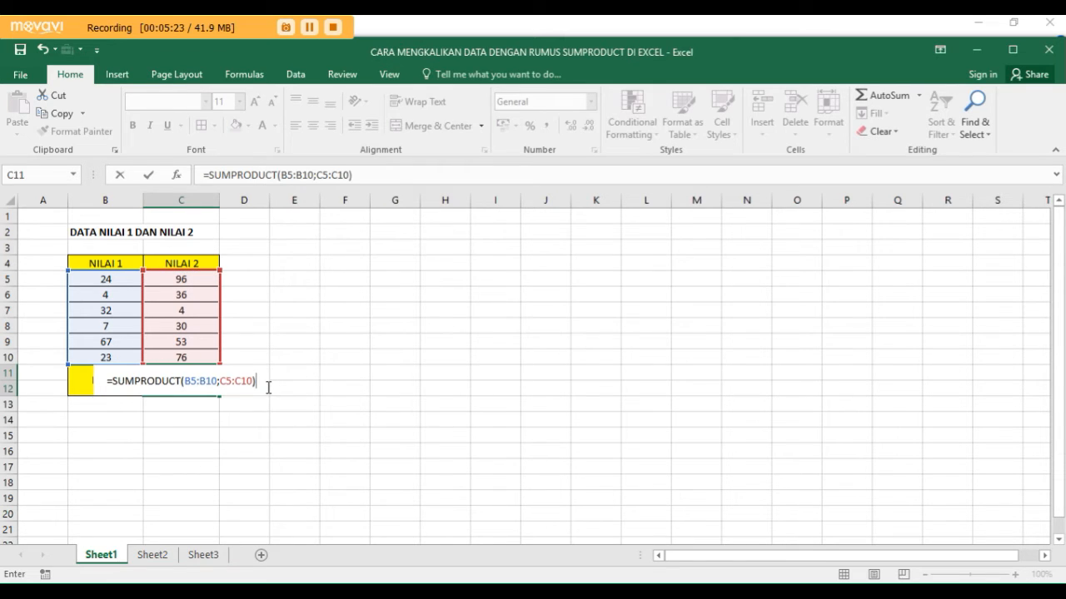
key("Return")
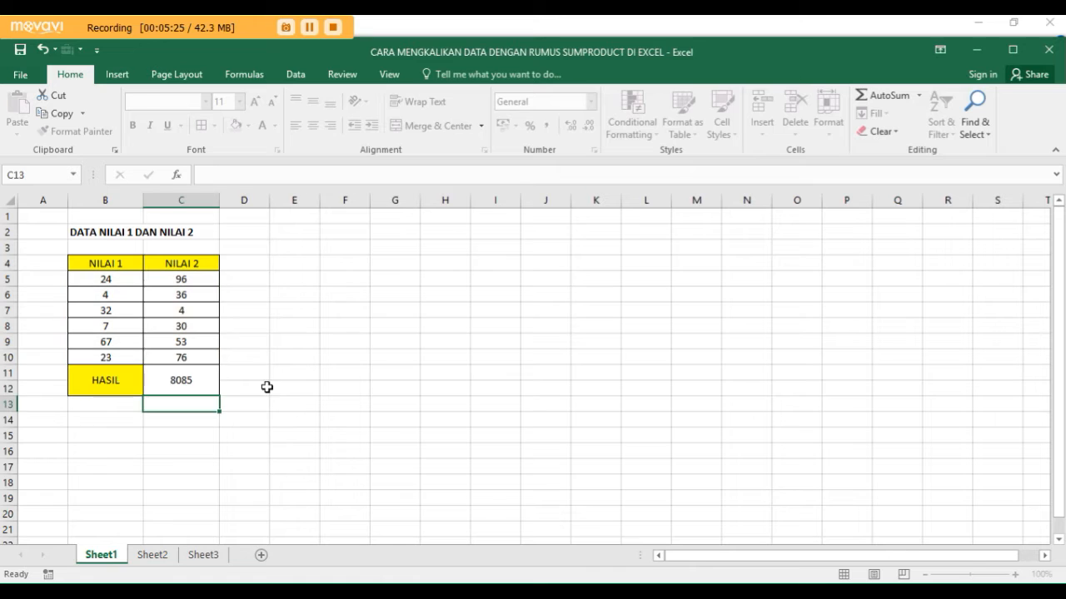
left_click(191, 383)
left_click(273, 372)
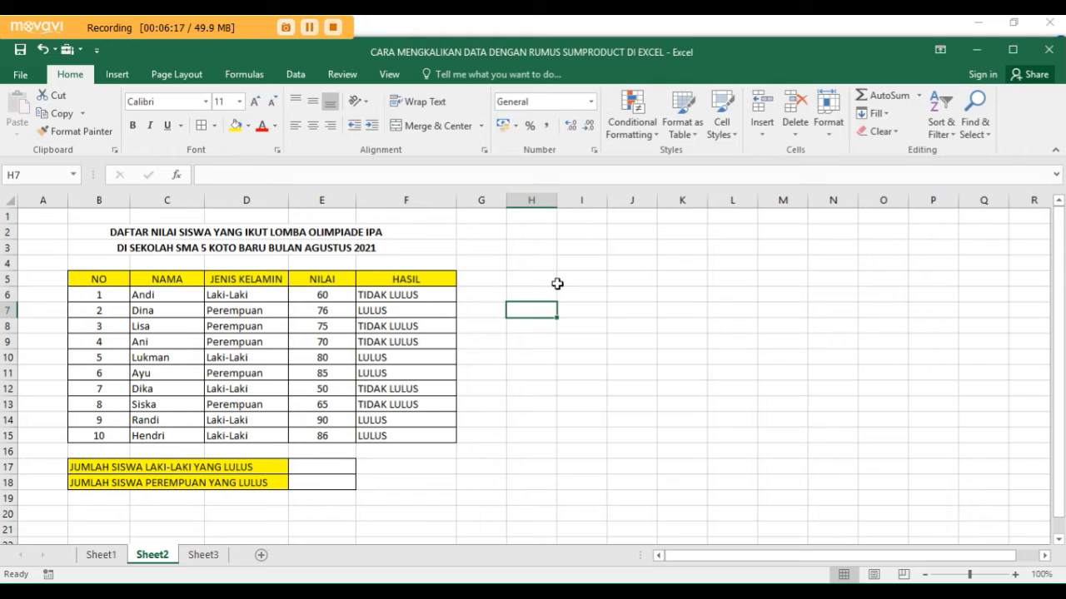
- Begin a SUMPRODUCT formula in cell E17 beside JUMLAH SISWA LAKI-LAKI YANG LULUS
left_click(335, 467)
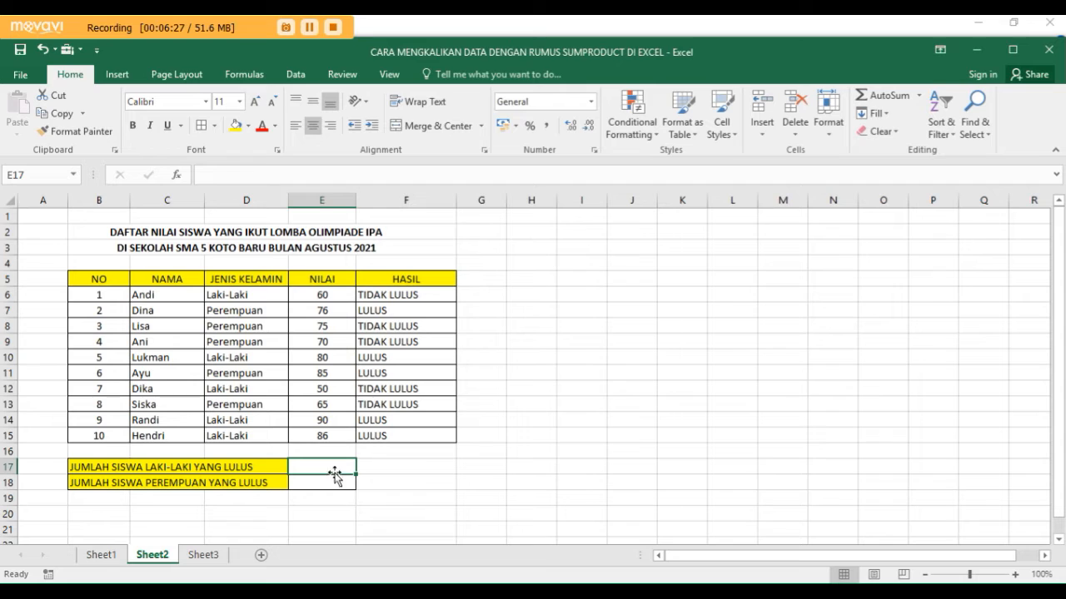
left_click(332, 486)
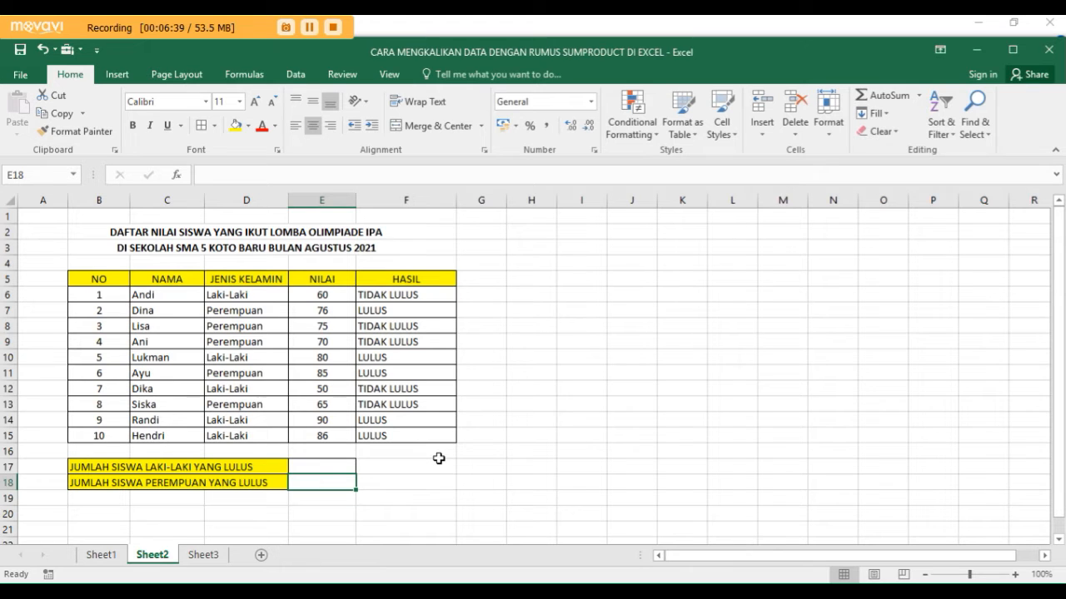
left_click(318, 469)
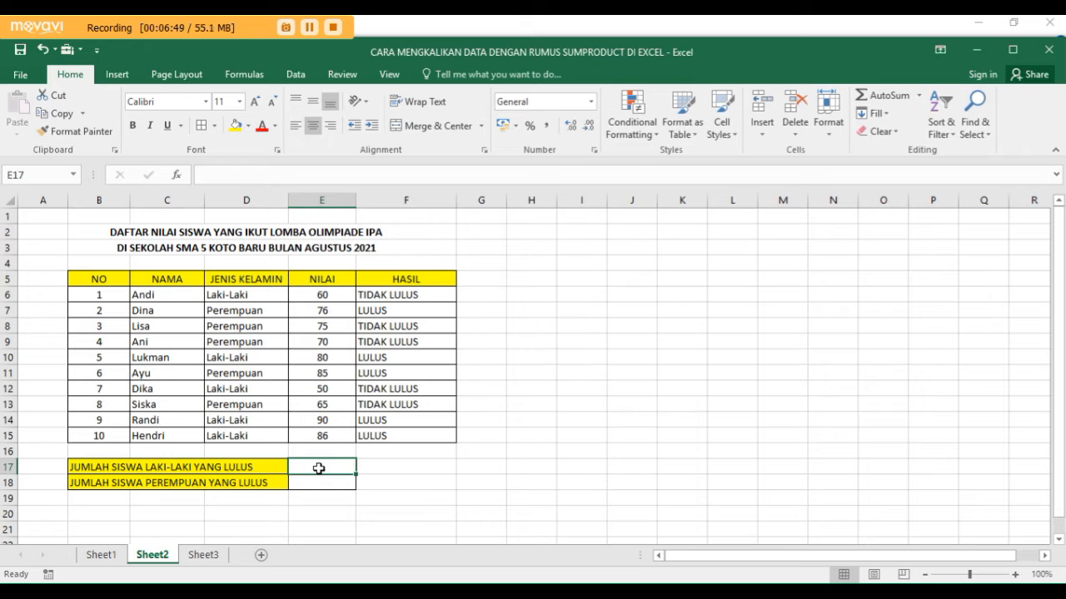
type("=")
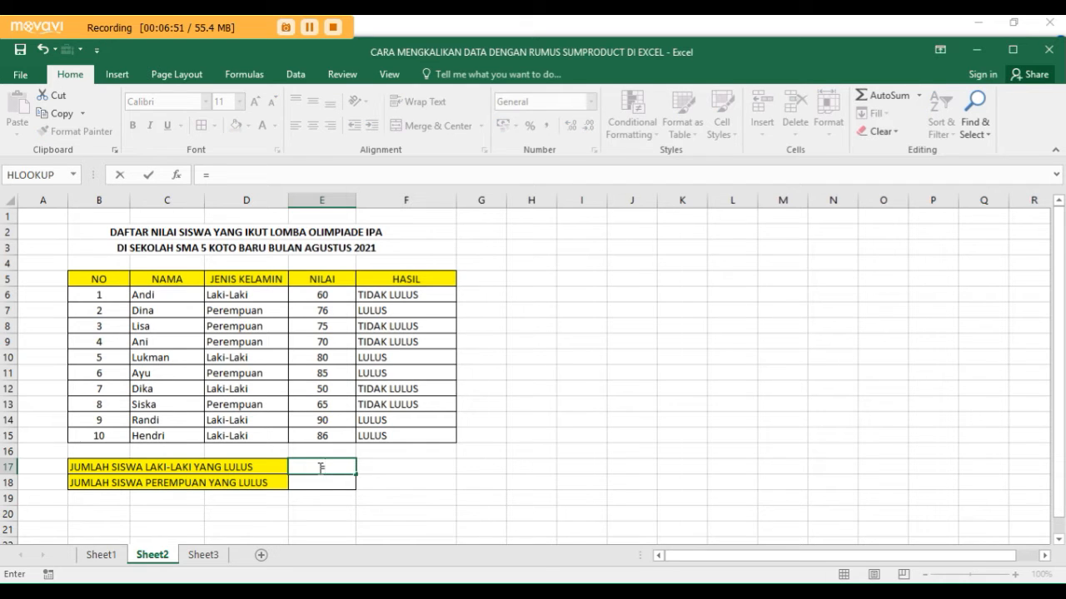
type("SUM")
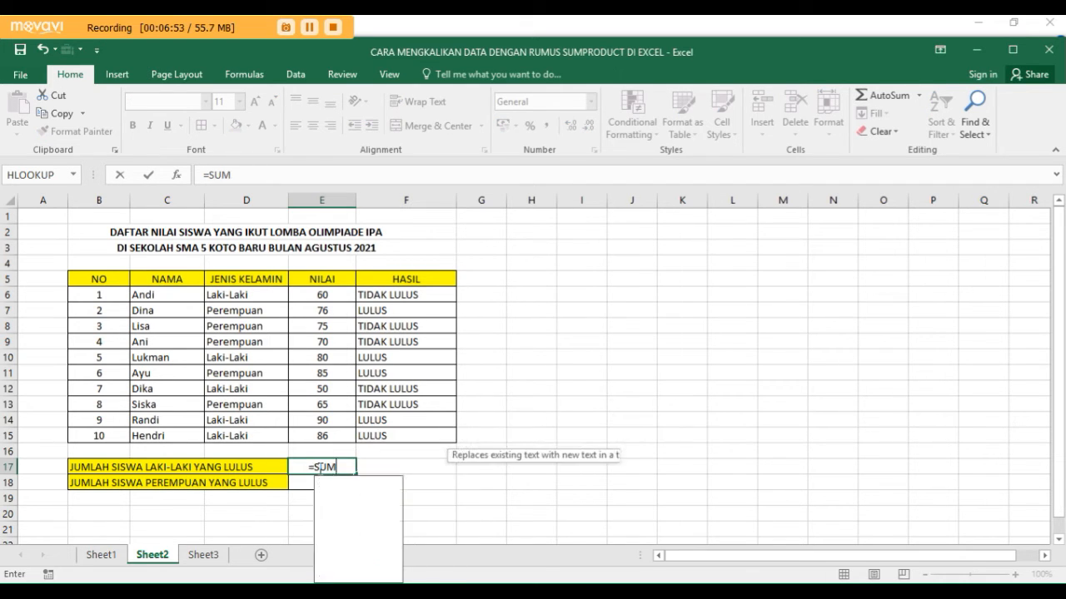
type("PR")
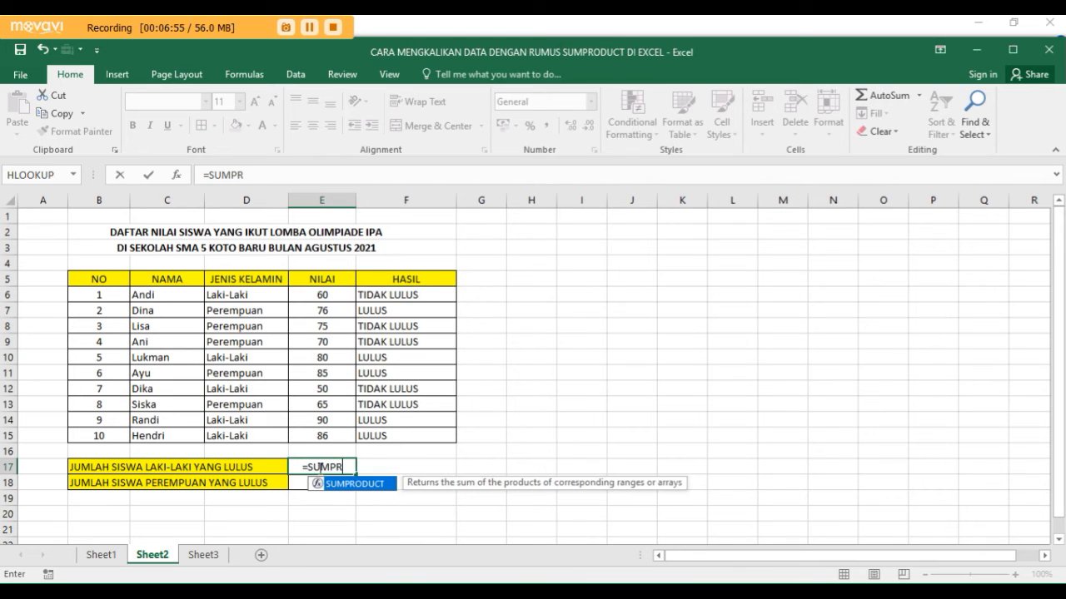
type("ODUC")
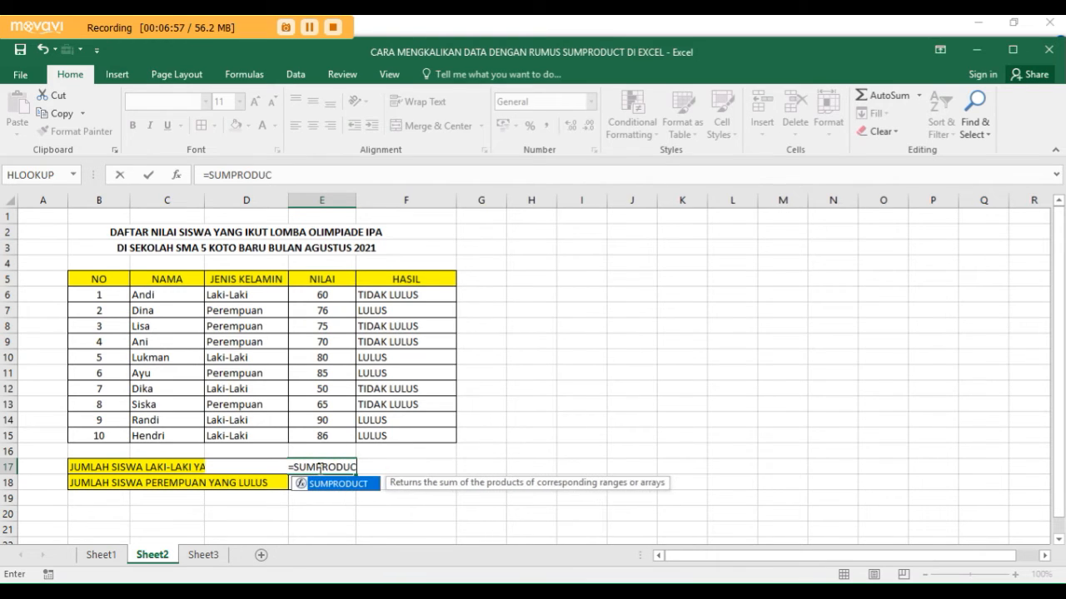
type("T(")
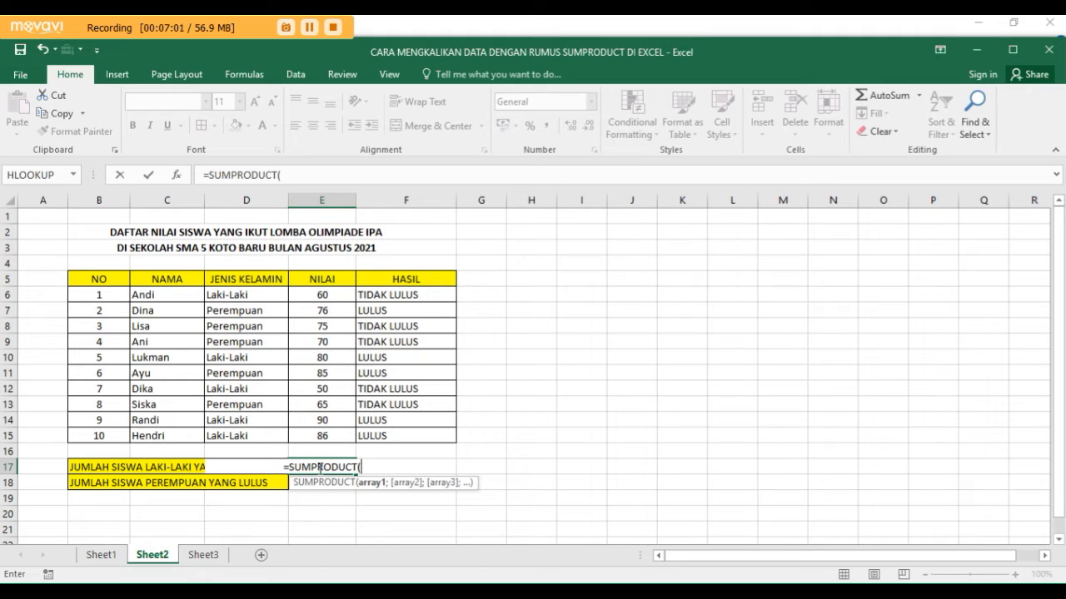
type("-")
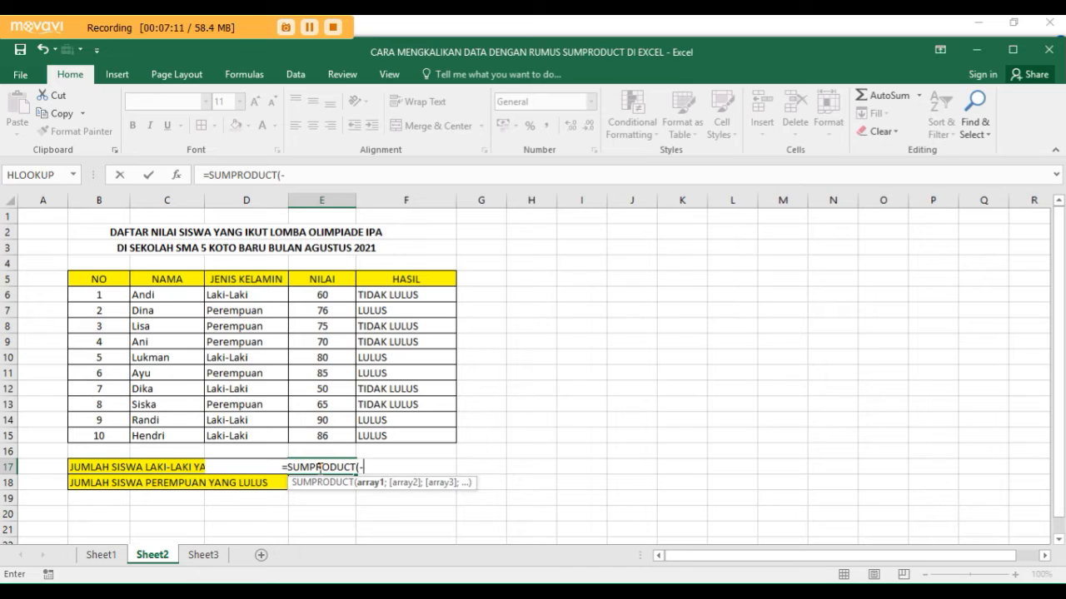
type("(")
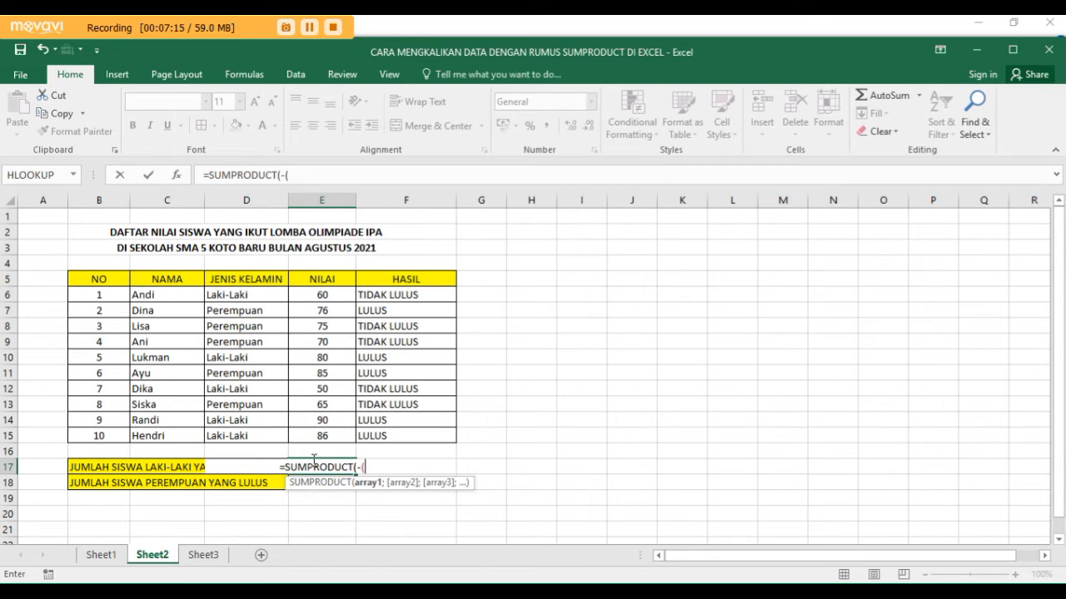
- Add -(D6:D15="Laki-Laki") as the formula's first array, followed by a semicolon separator
left_click(252, 293)
left_click_drag(252, 293, 282, 428)
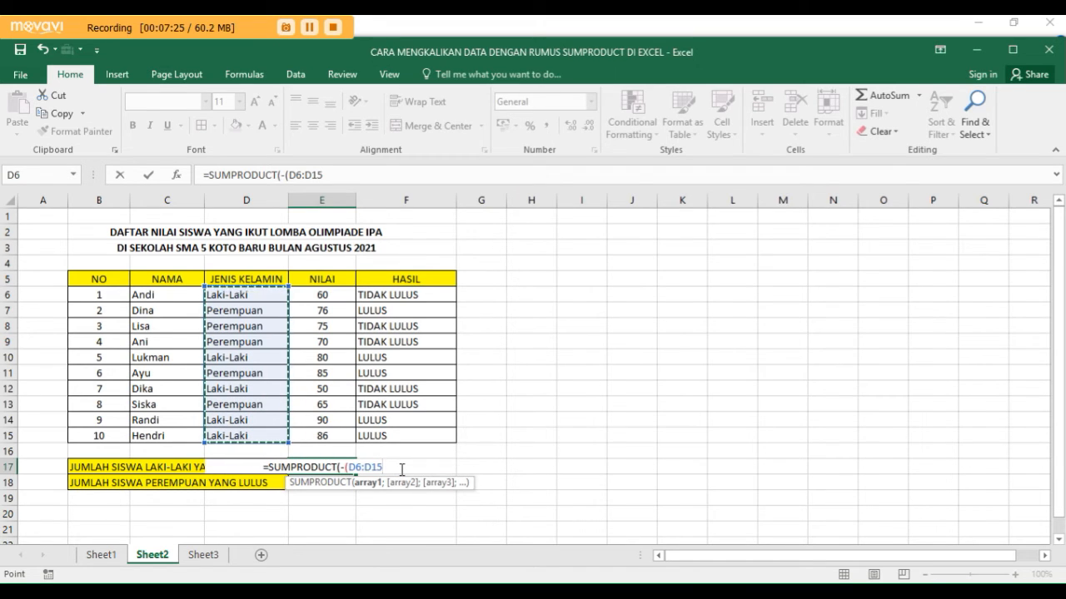
type("=")
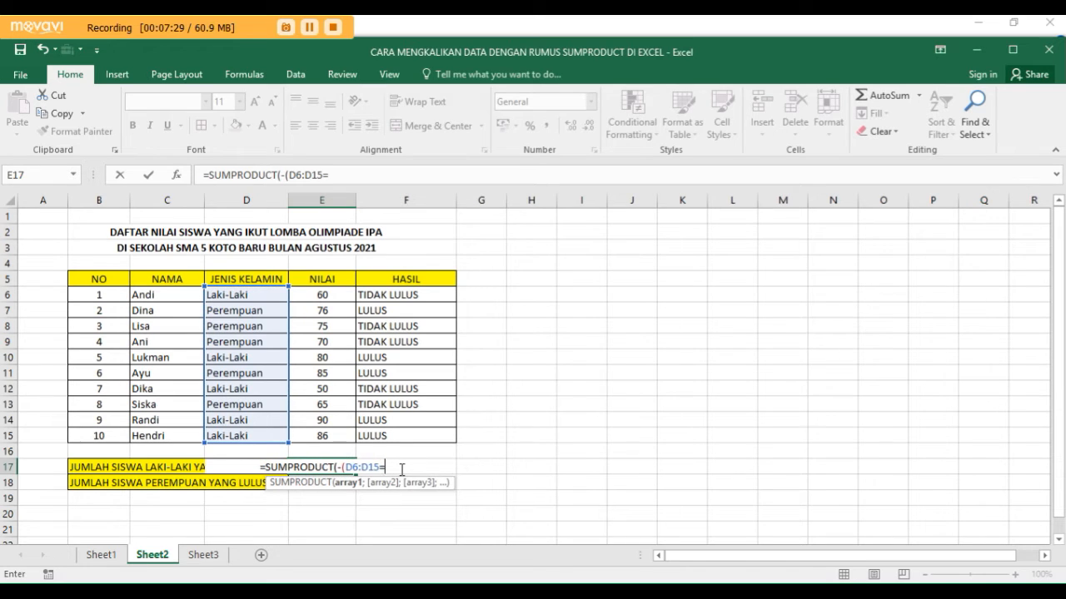
type("'")
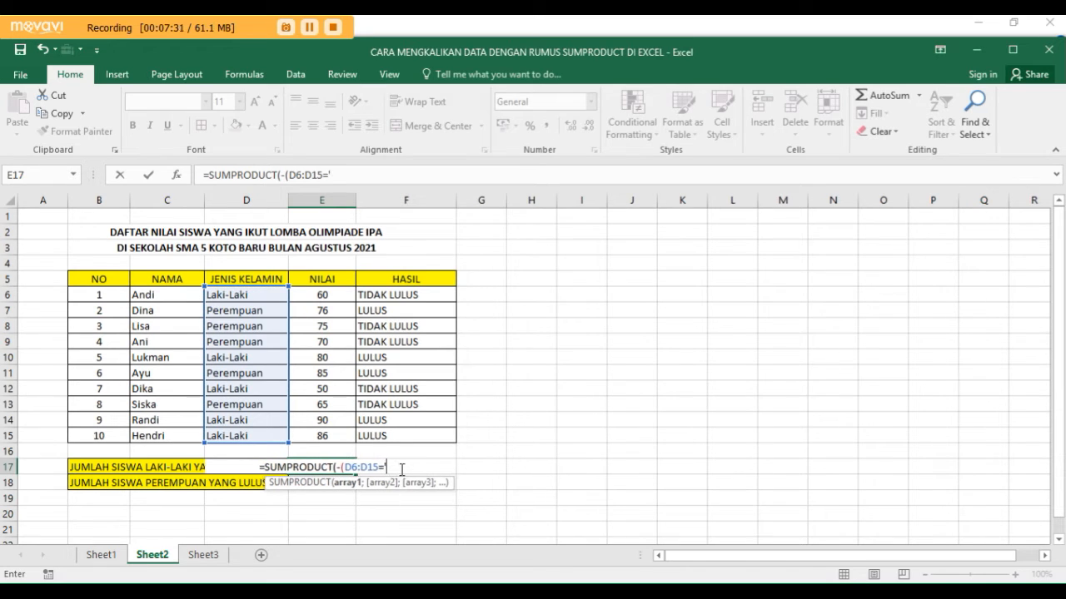
key("BackSpace")
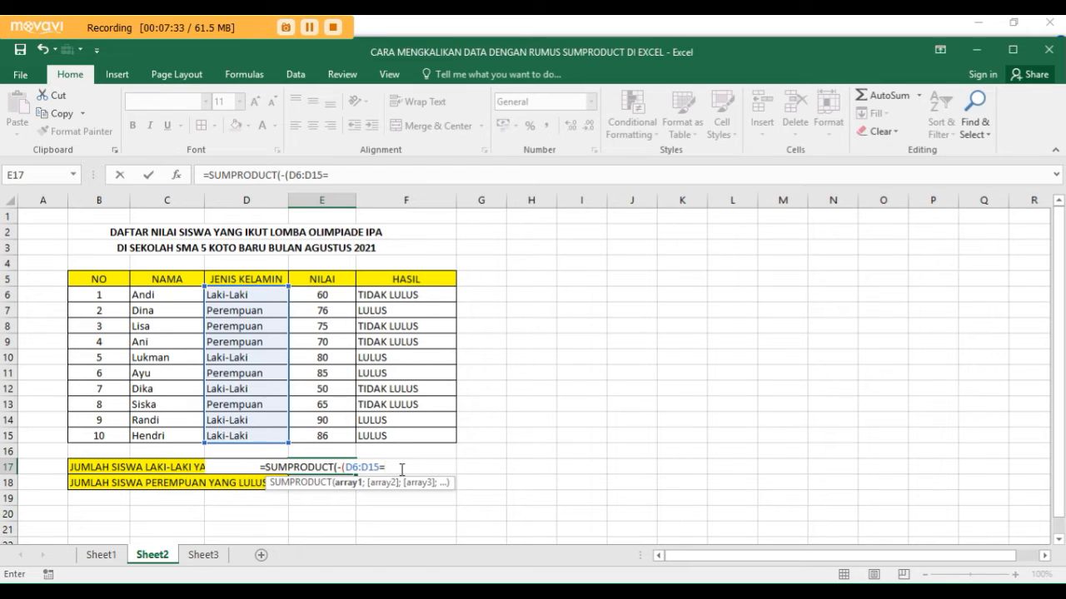
type("\"")
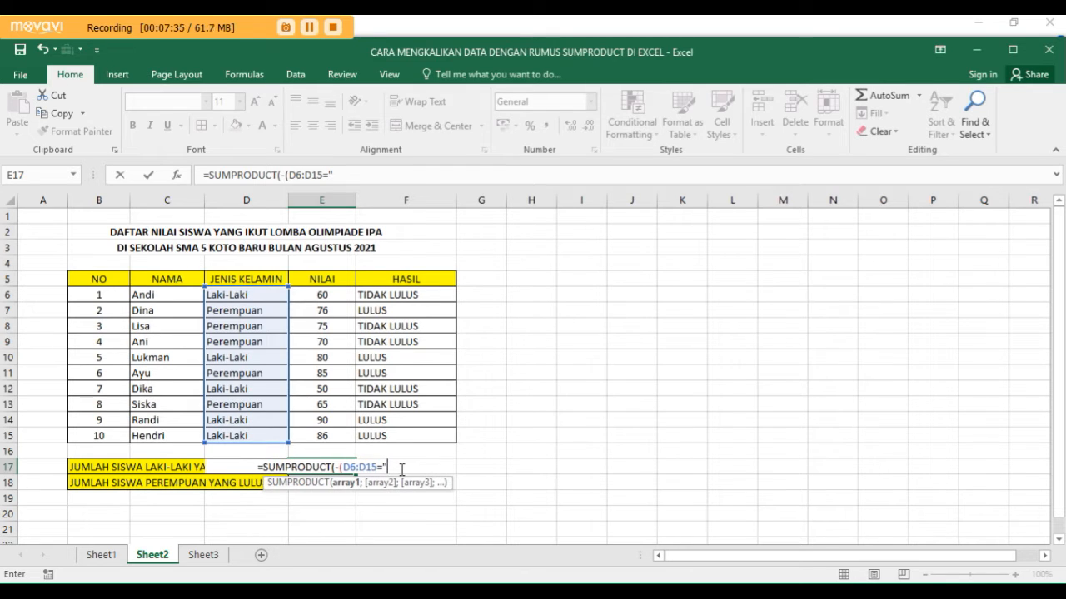
type("Laki-")
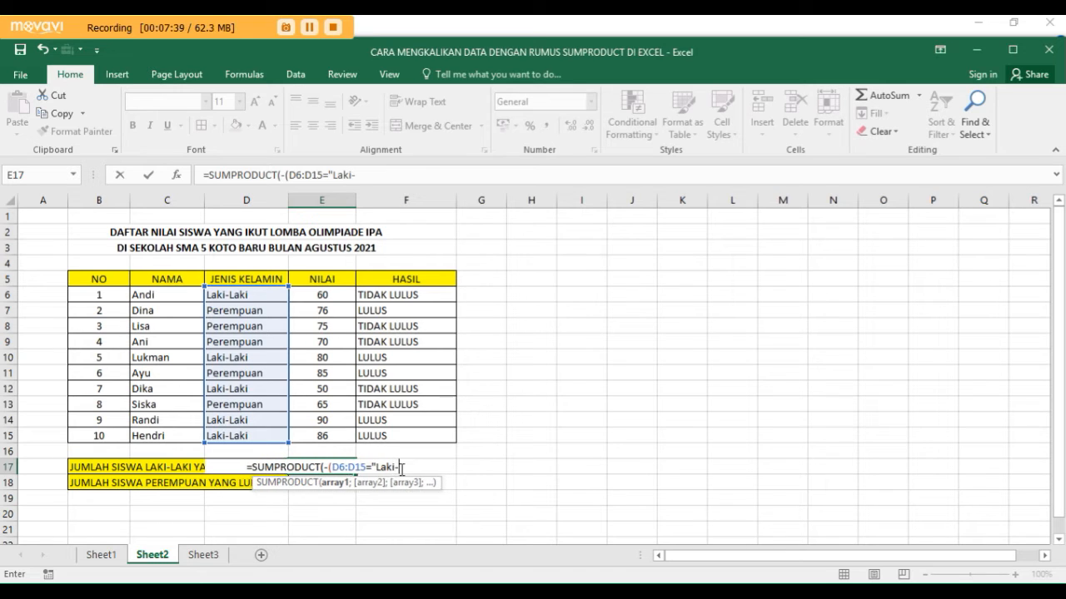
type("Lak")
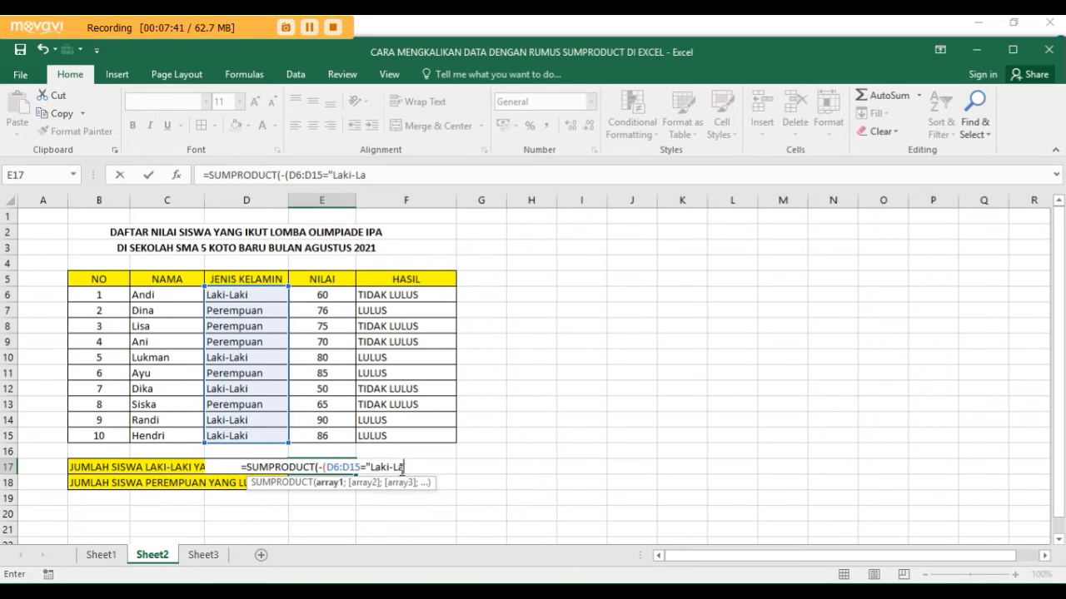
type("i\"")
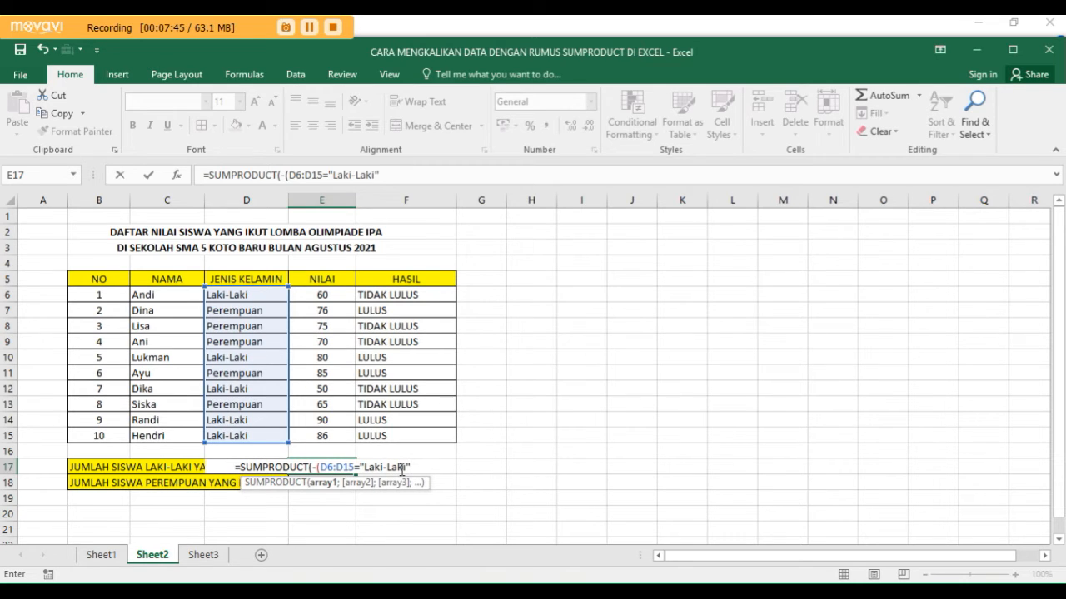
type(")")
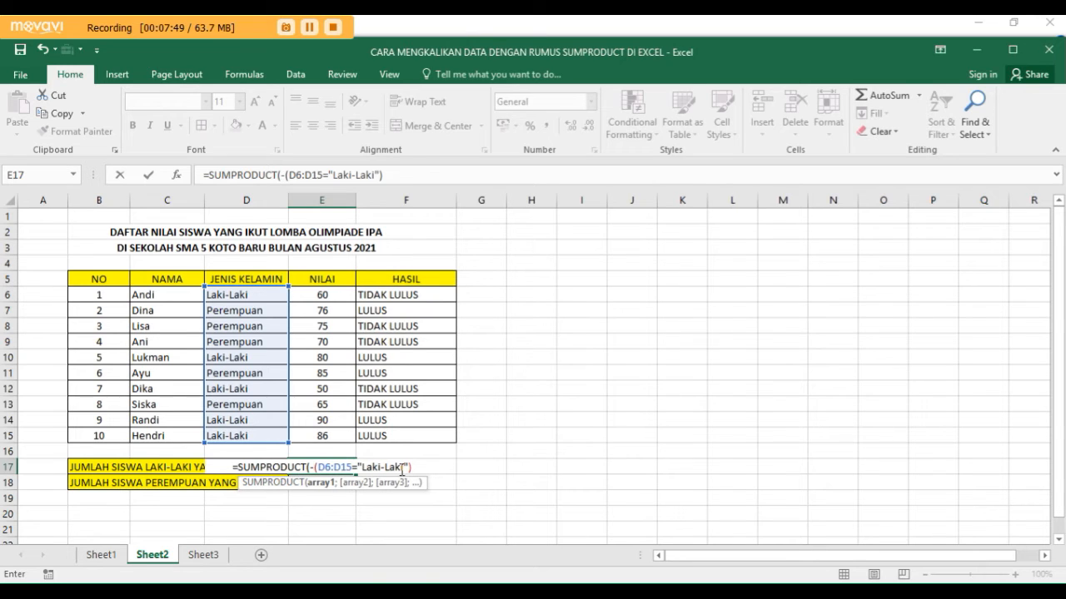
type(";")
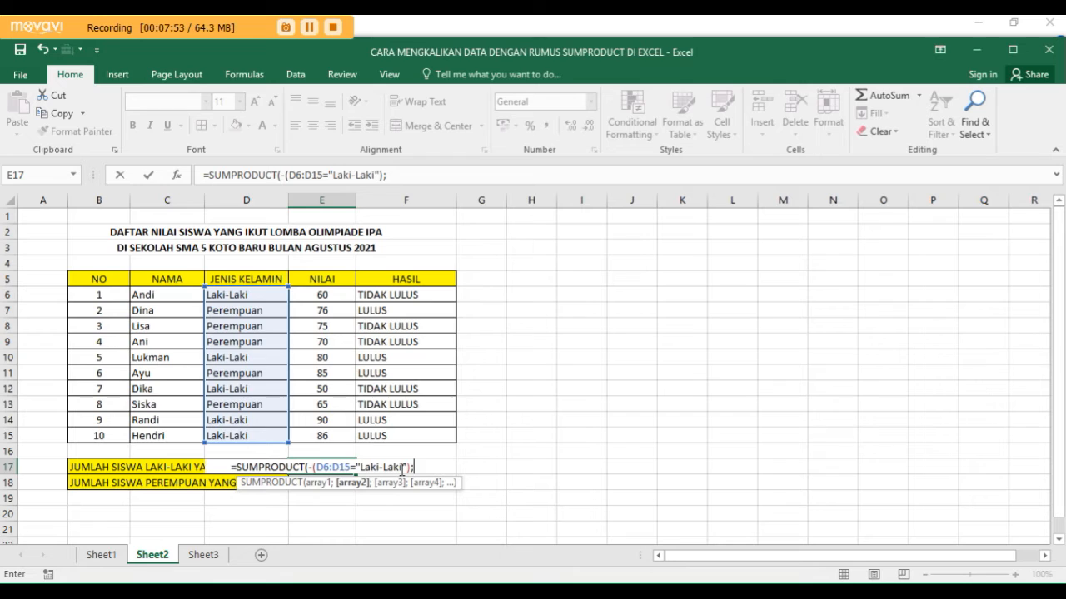
type("-")
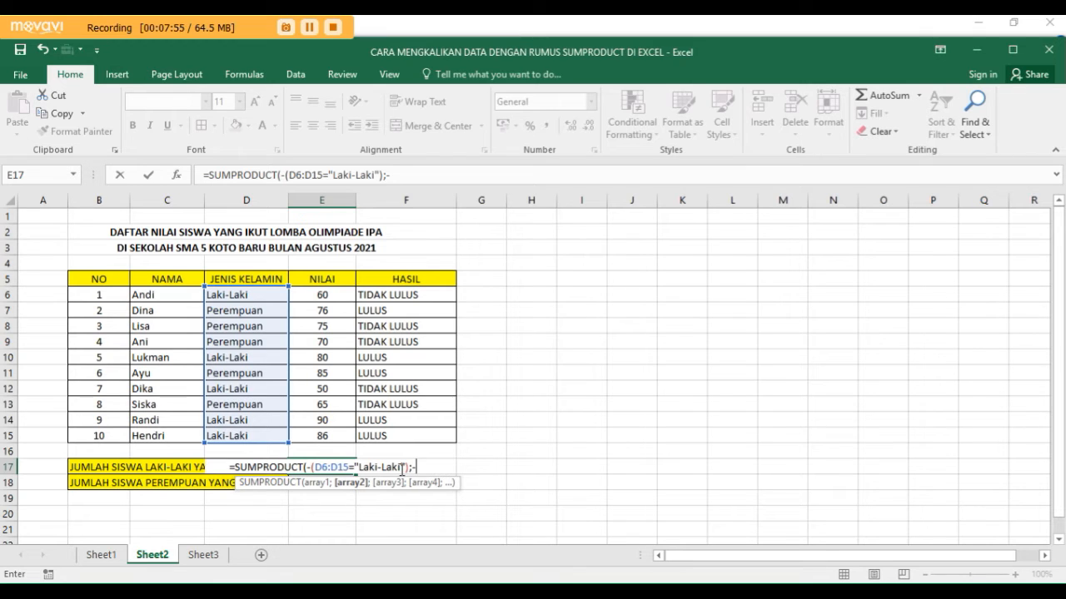
type("(")
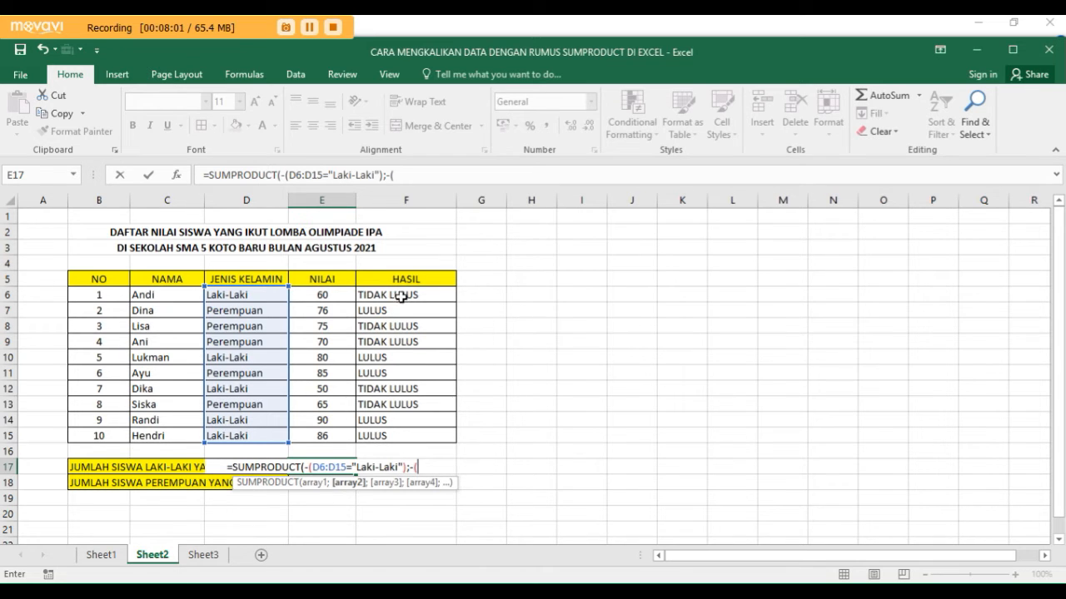
- Add -(F6:F15="LULUS") as the second array, close and enter the SUMPRODUCT formula in E17, and reselect that cell
left_click_drag(404, 294, 432, 432)
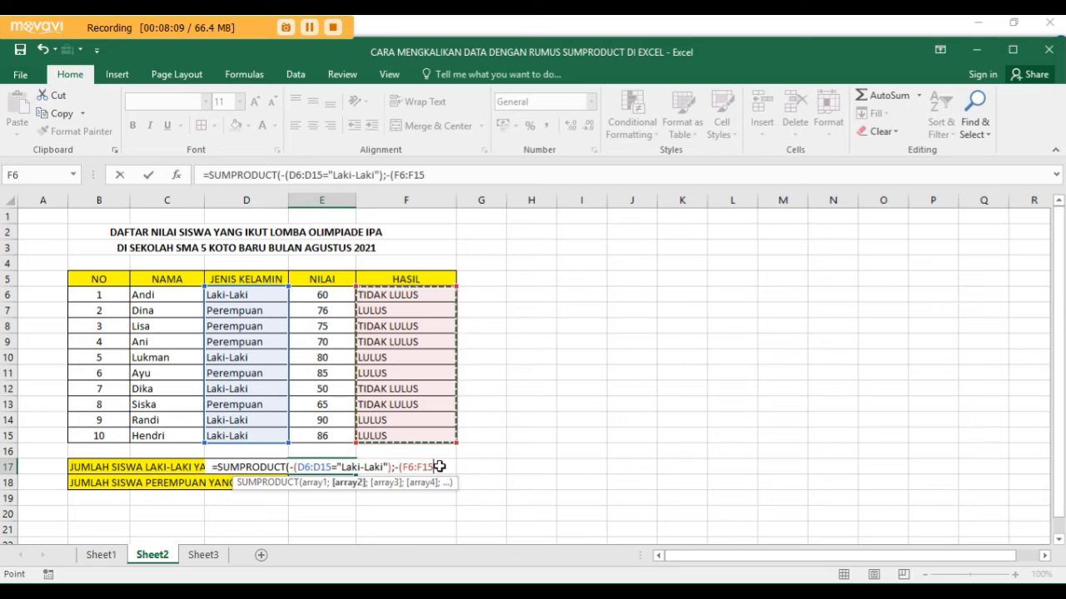
type("=")
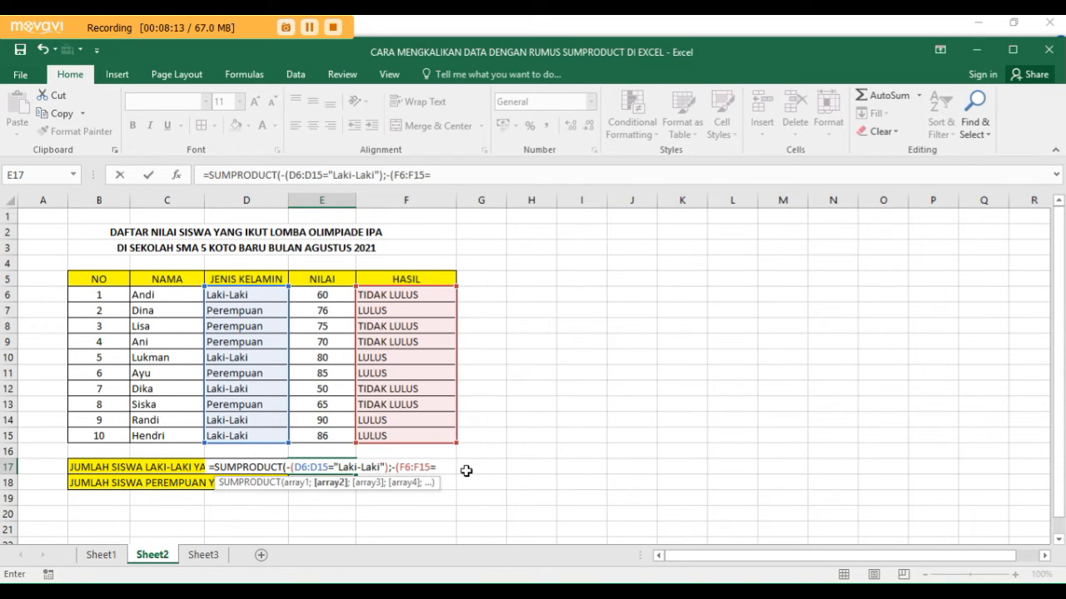
type("\"")
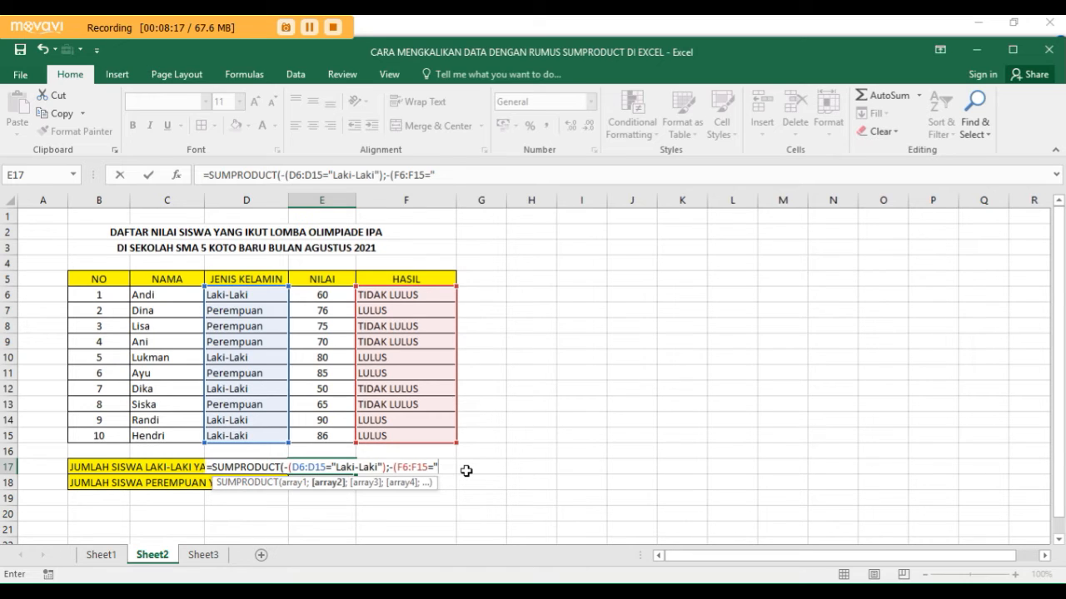
type("L")
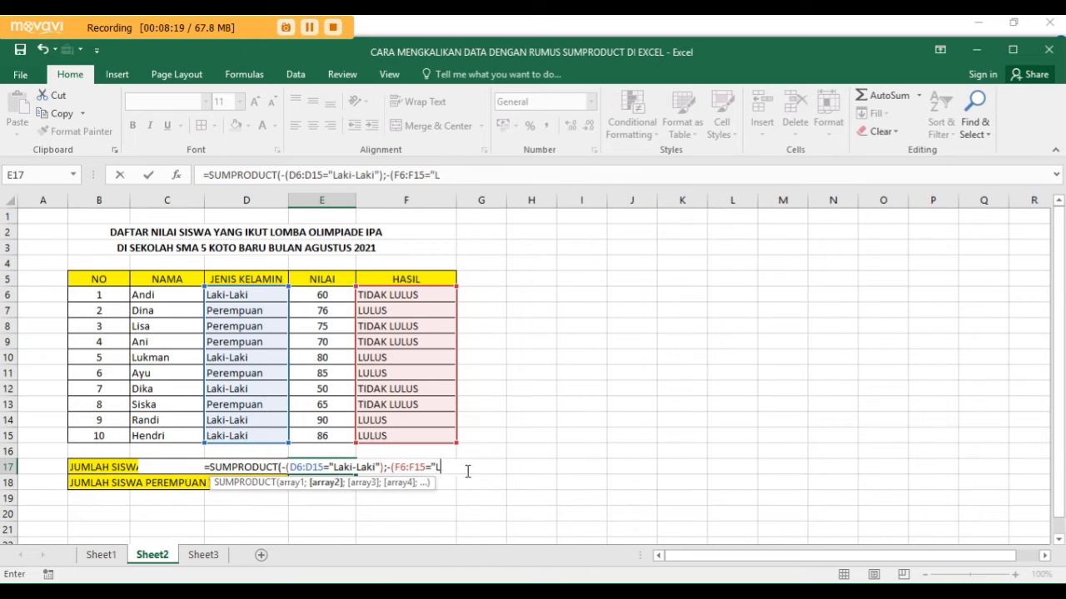
type("ULUS")
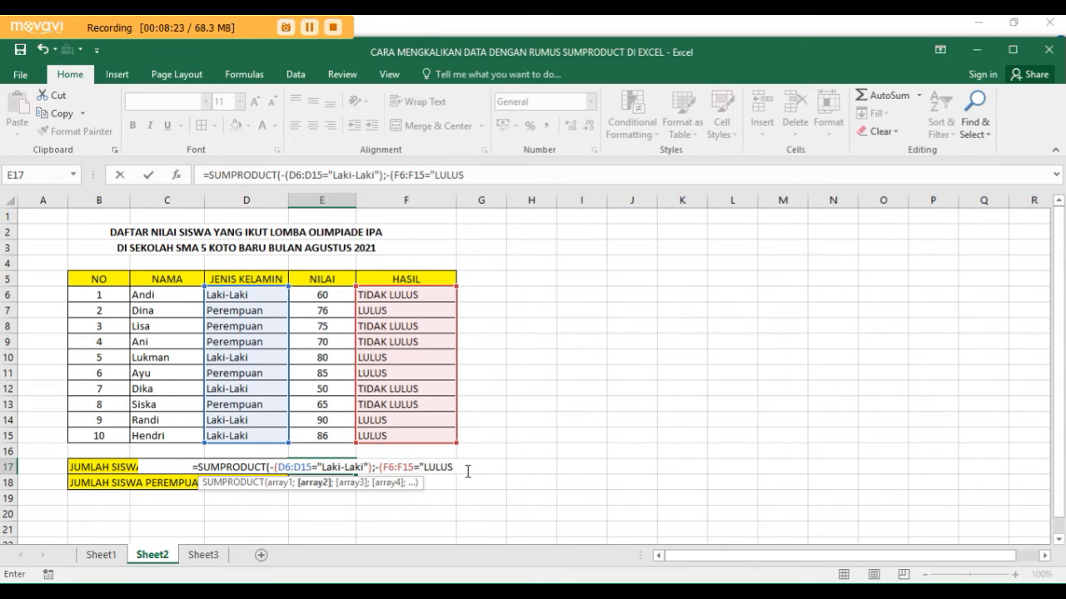
type("\"")
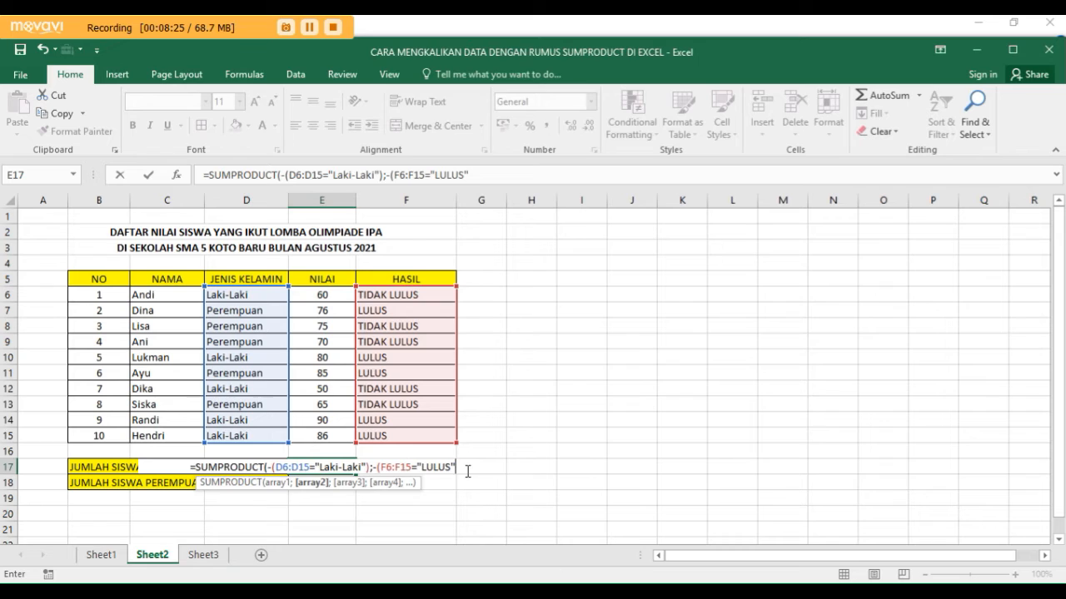
type(")")
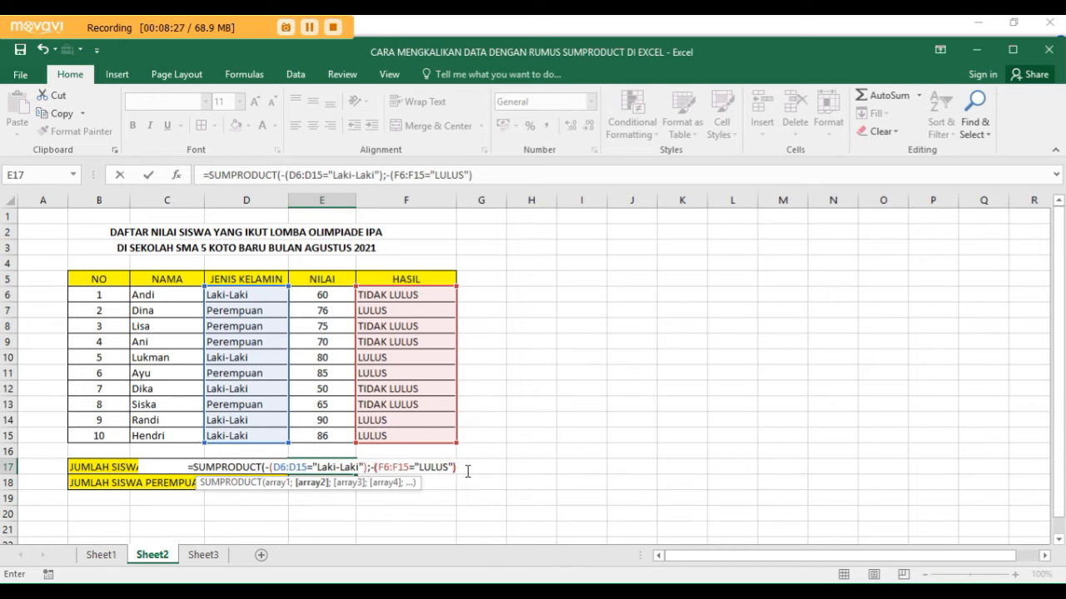
type(")")
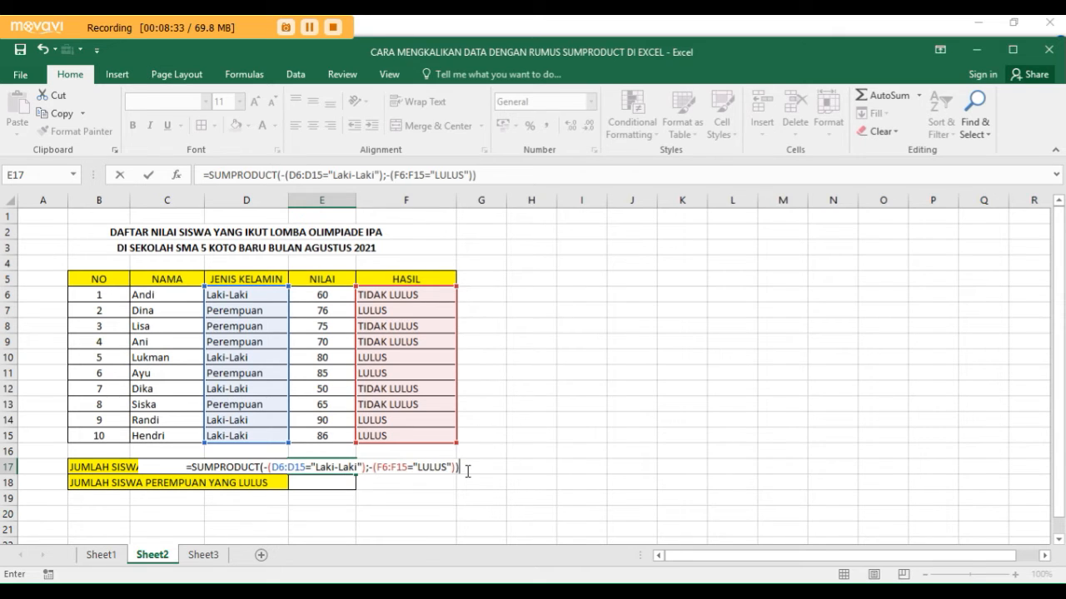
key("Return")
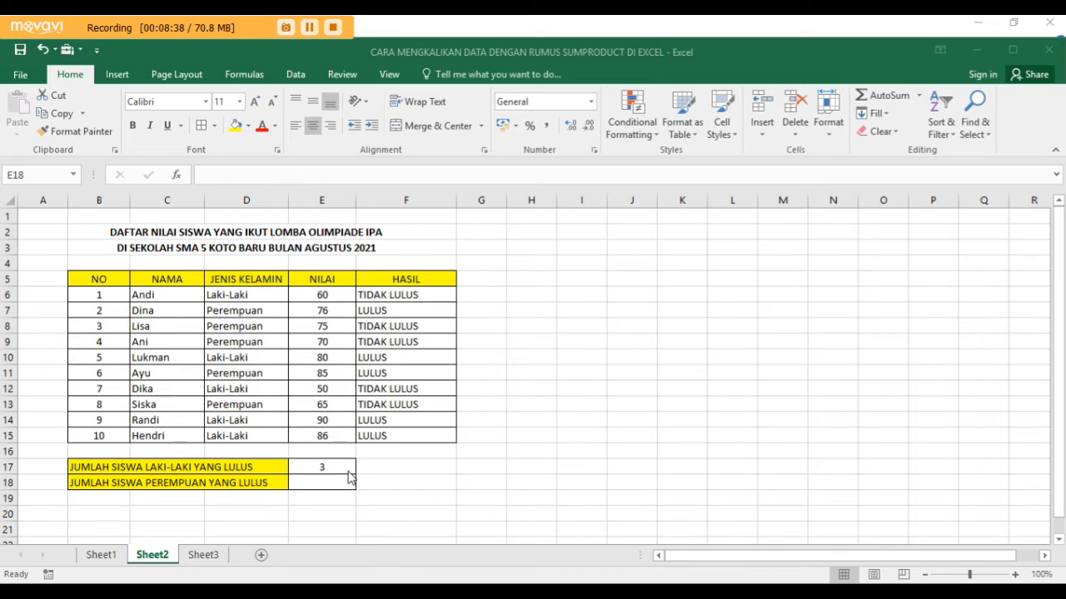
left_click(347, 468)
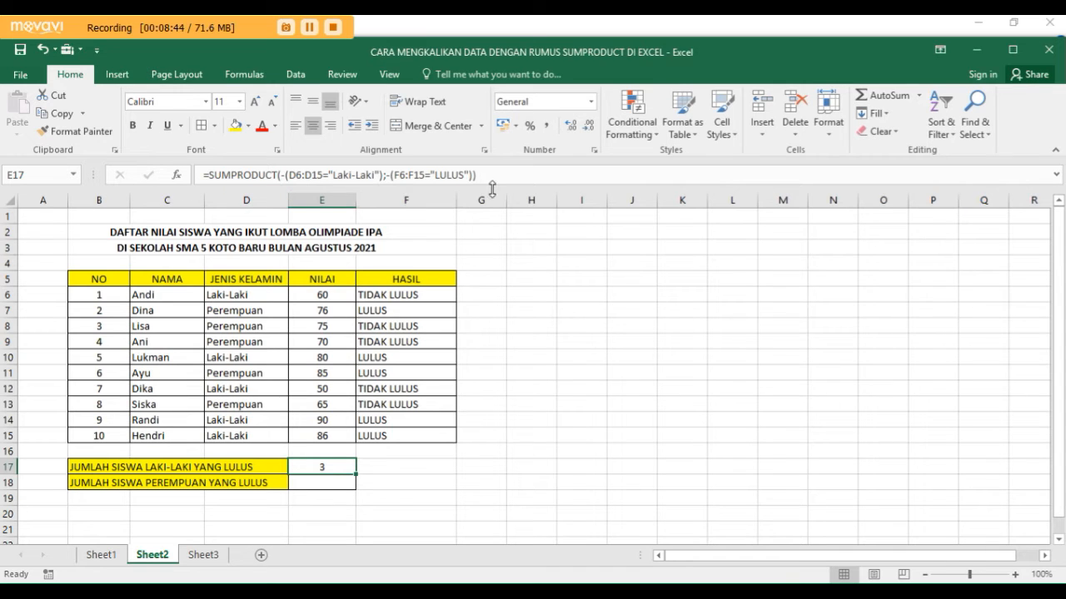
- Begin a SUMPRODUCT formula in cell E18 beside JUMLAH SISWA PEREMPUAN YANG LULUS
left_click(332, 484)
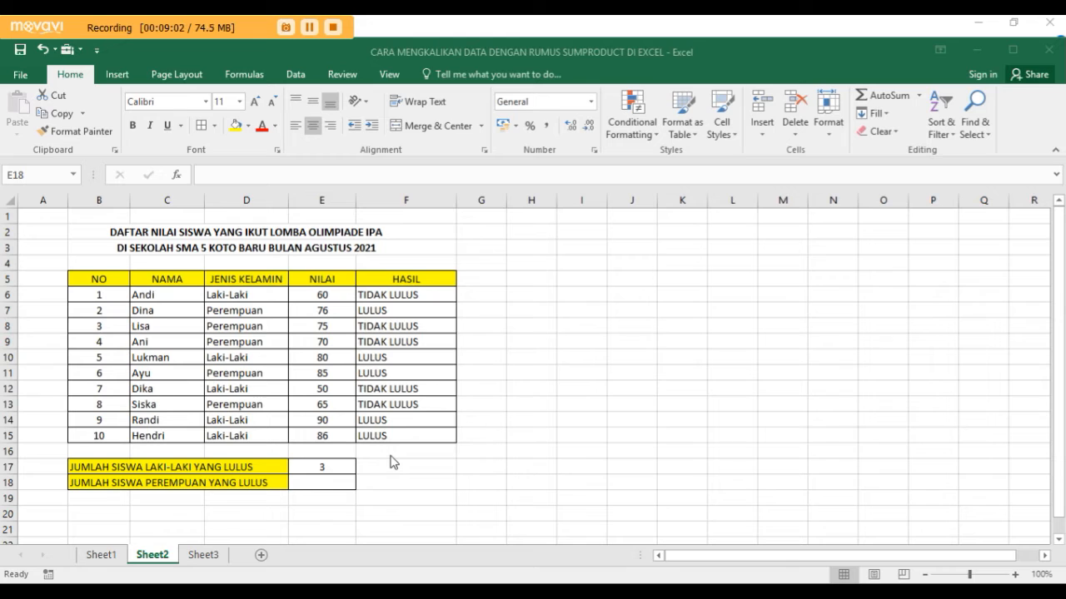
left_click(338, 477)
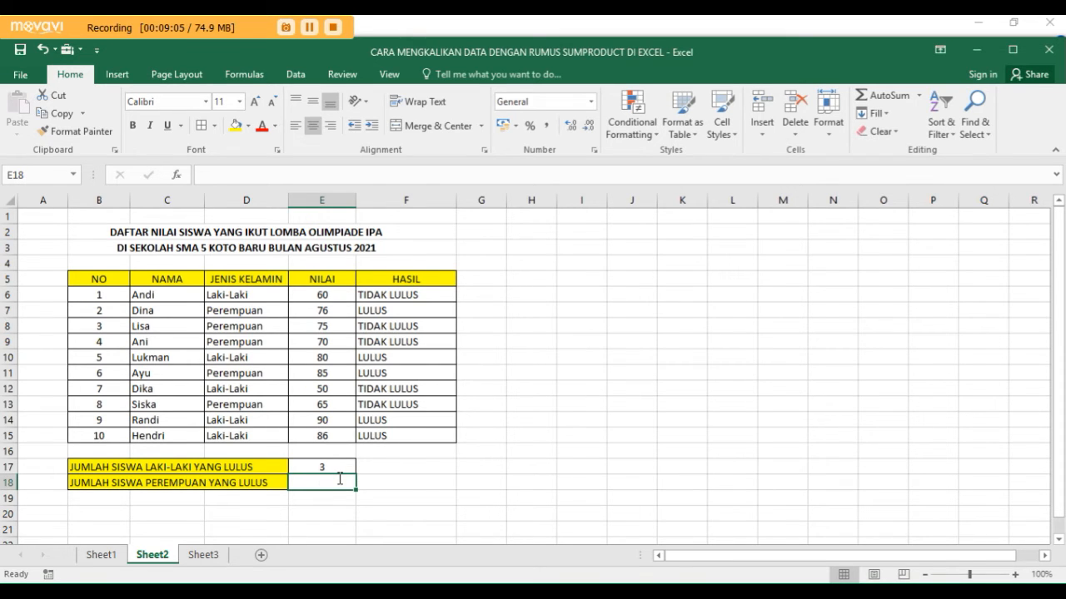
type("=SU")
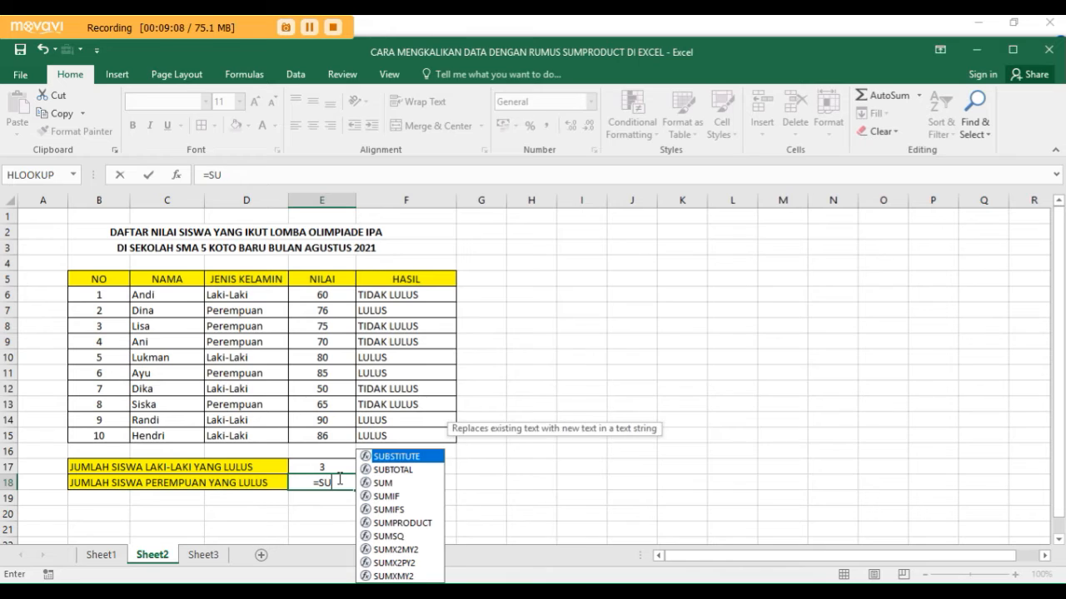
type("MPRODUCT")
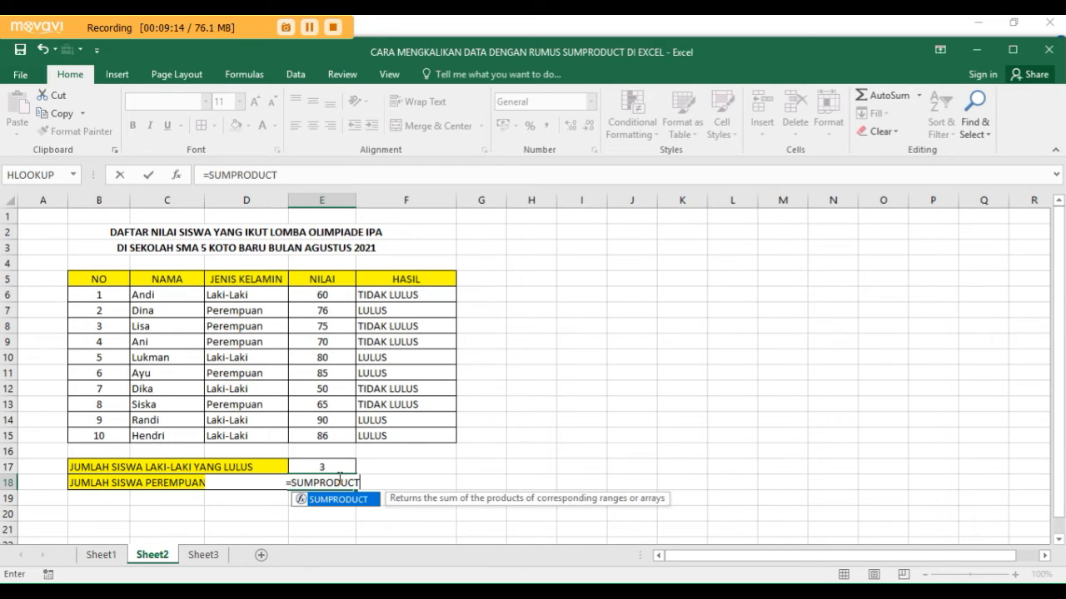
type("(")
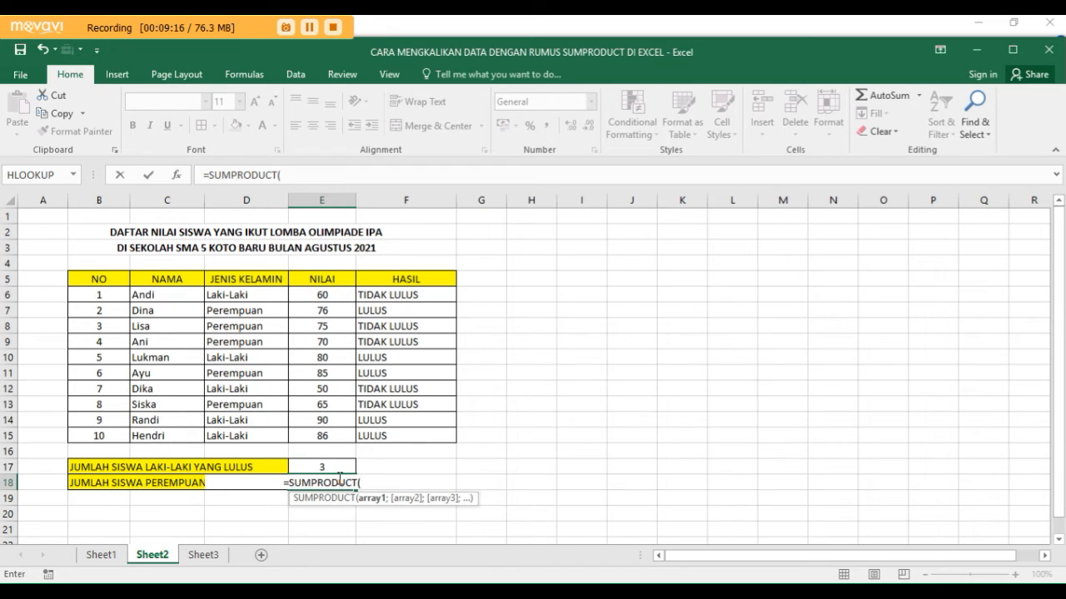
type("-")
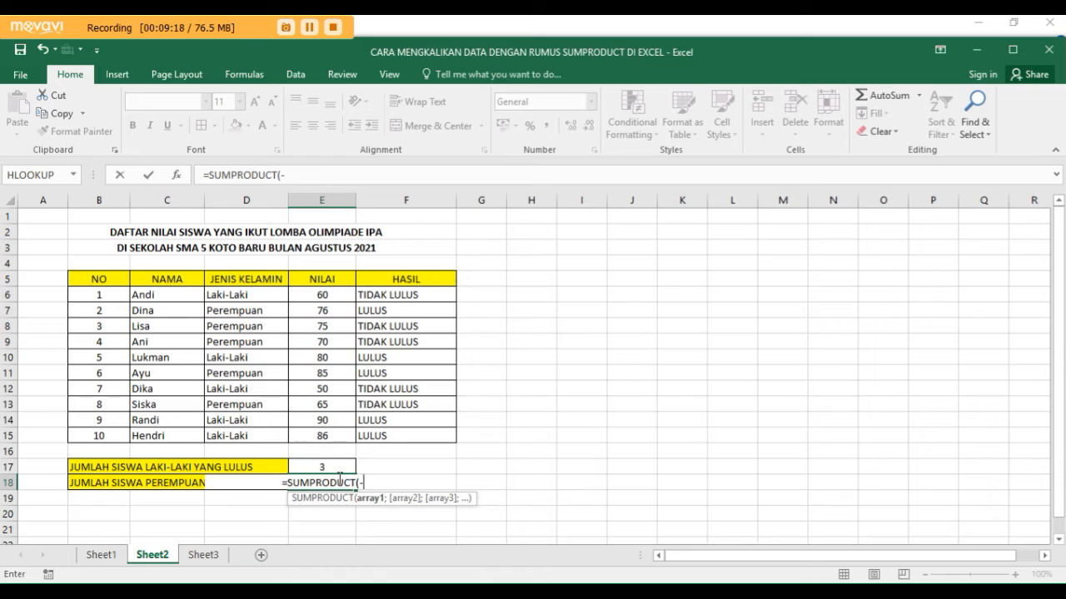
type("(")
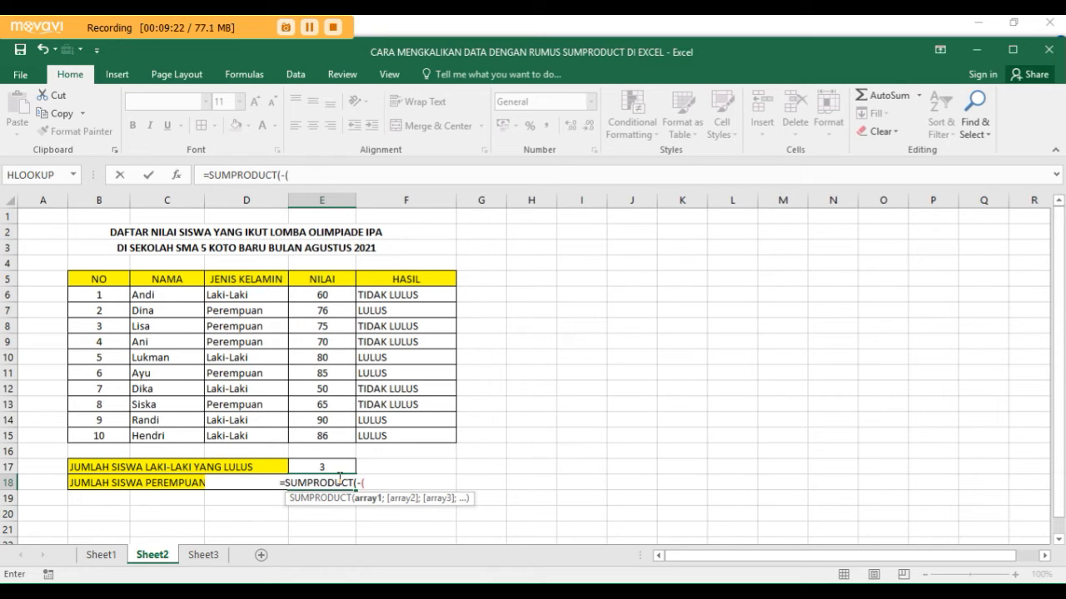
- Add -(D6:D15="Perempuan") as the first array of the E18 formula, followed by a semicolon separator
left_click_drag(265, 296, 274, 430)
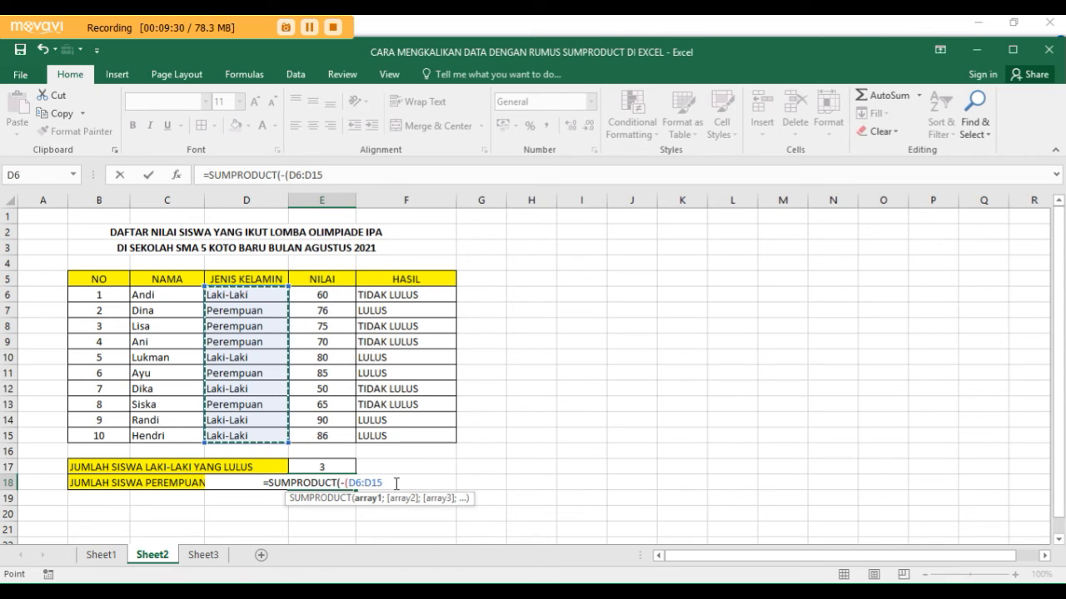
type("=\"")
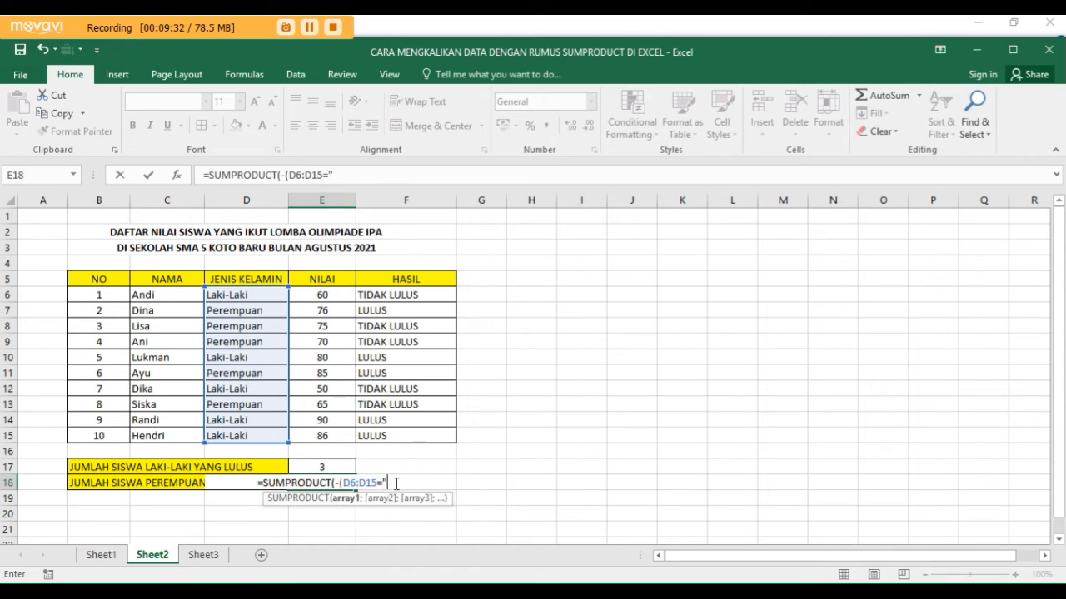
type("P")
type("erempuan\"")
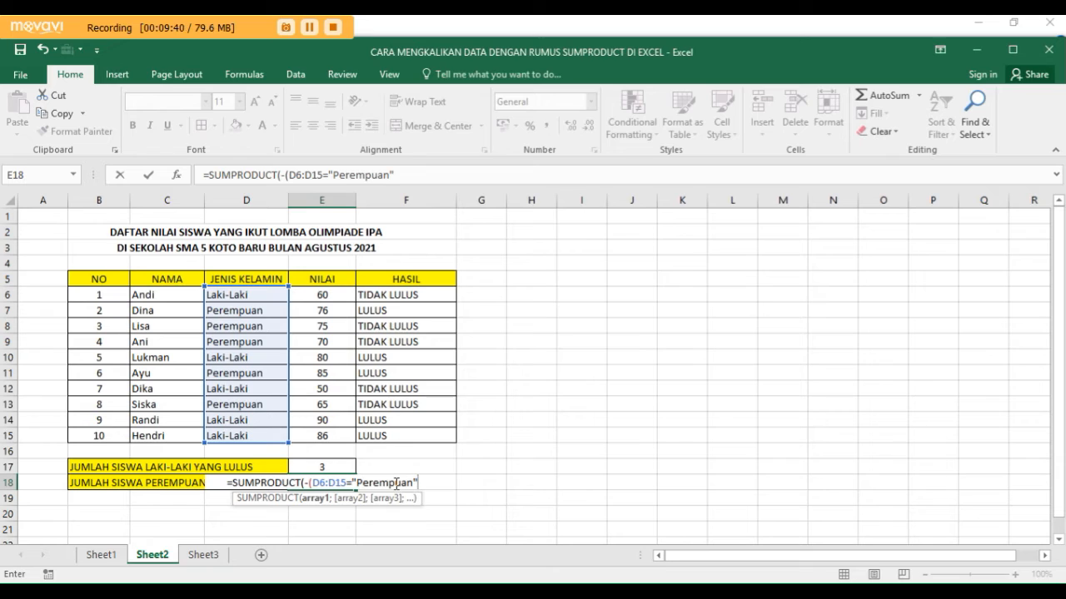
type(")")
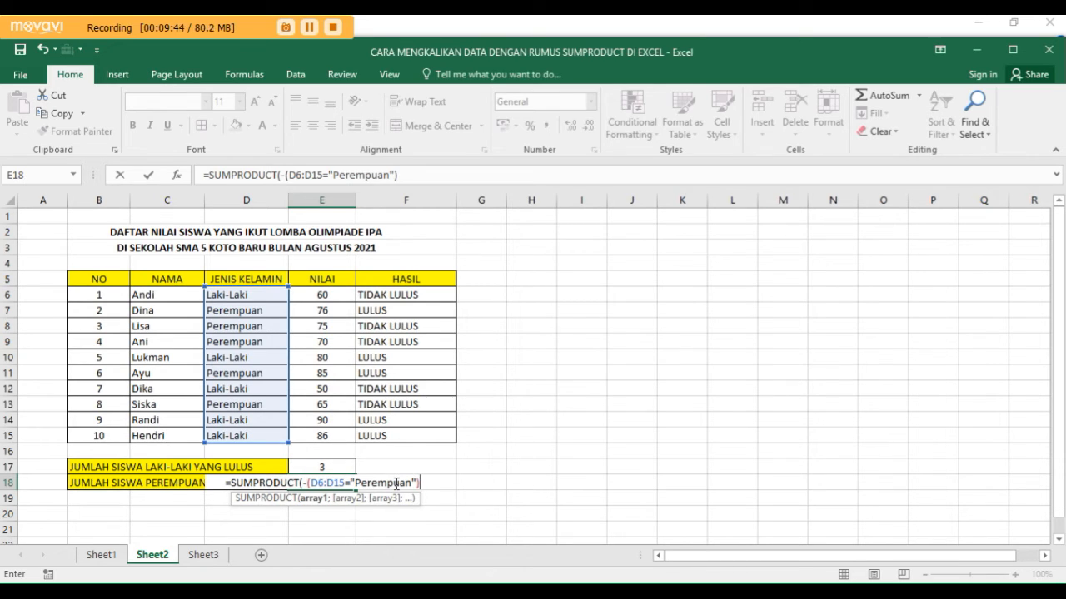
type(";")
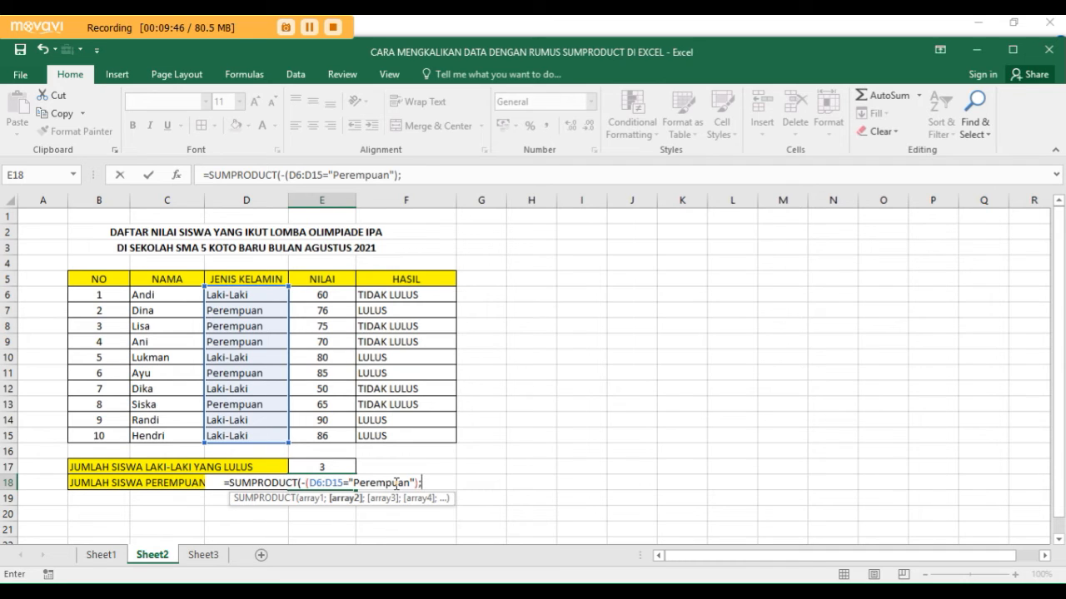
type("-")
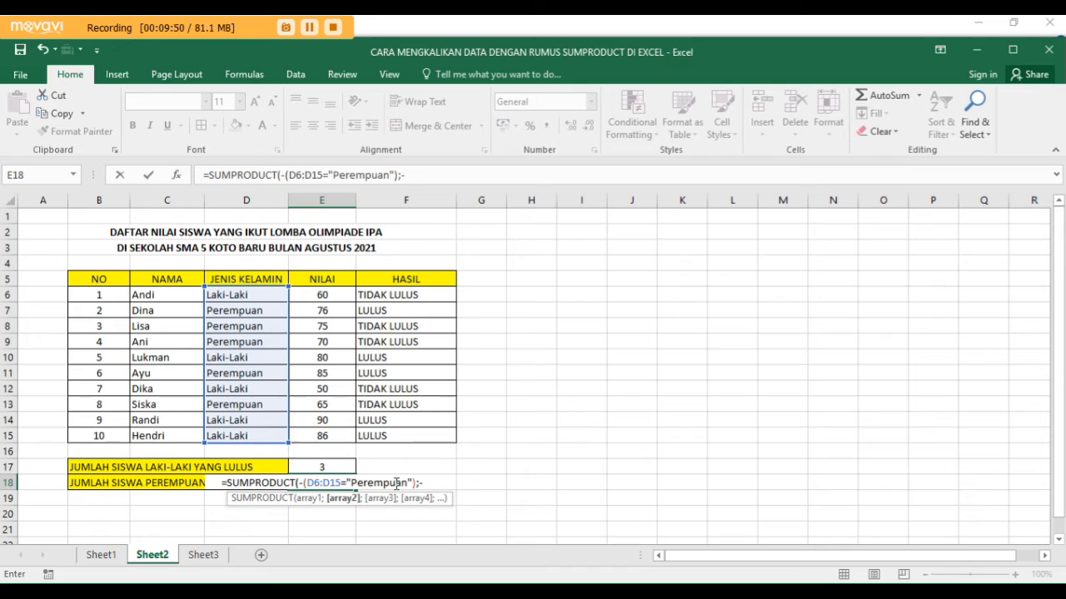
type("(")
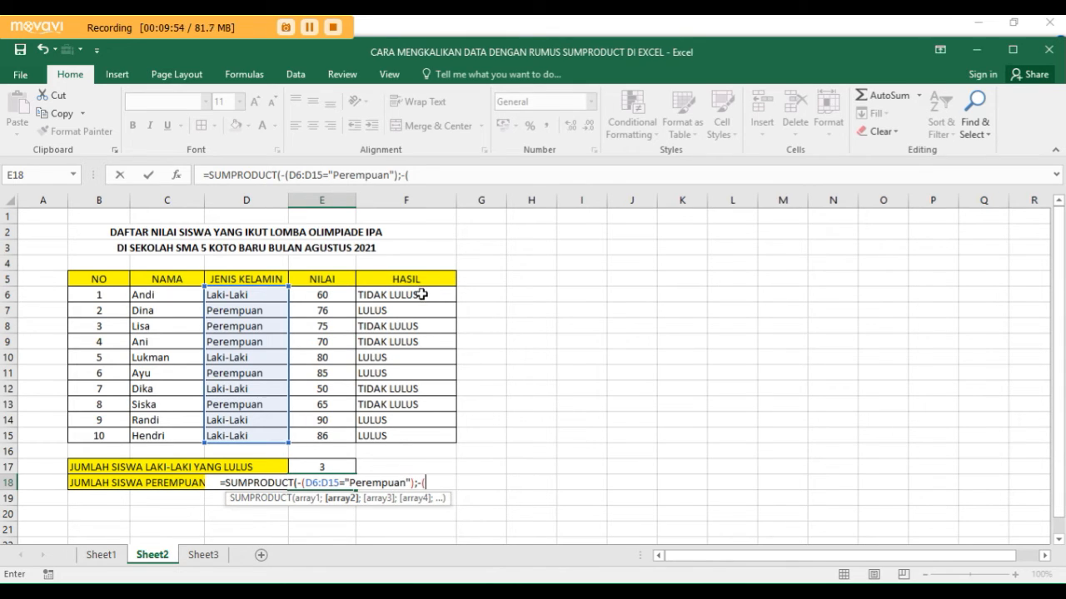
- Add -(F6:F15="LULUS") as the second array of the E18 formula, close the parentheses and enter it
left_click_drag(422, 295, 435, 441)
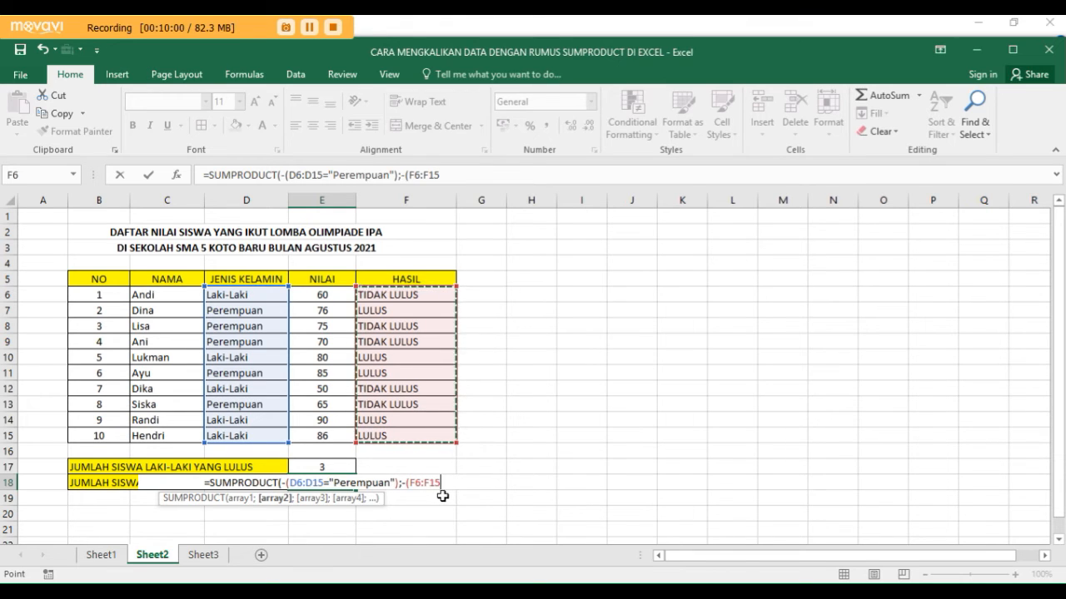
left_click(444, 480)
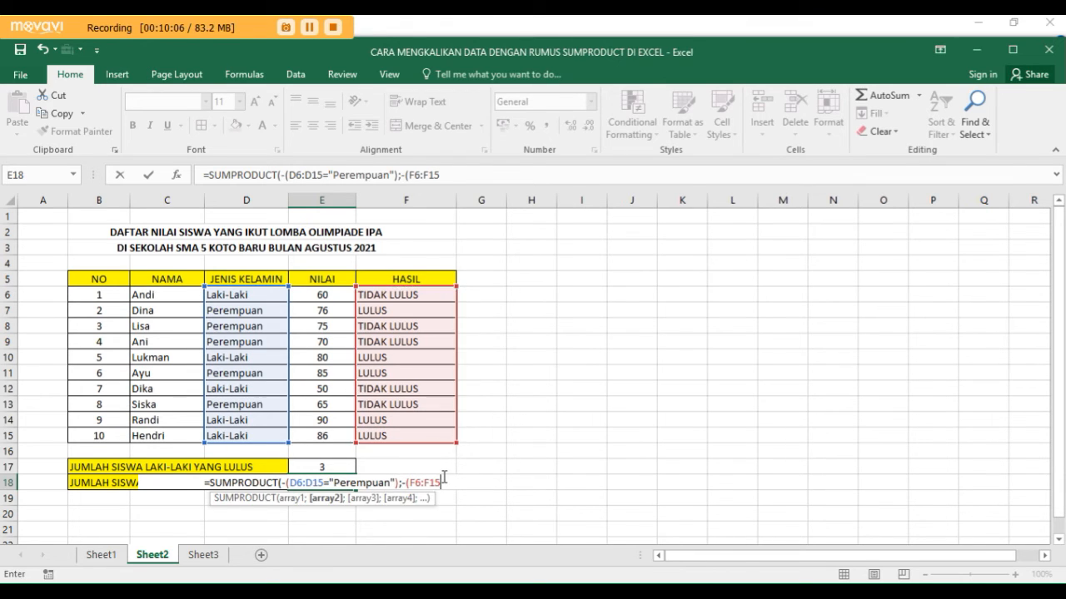
type("=")
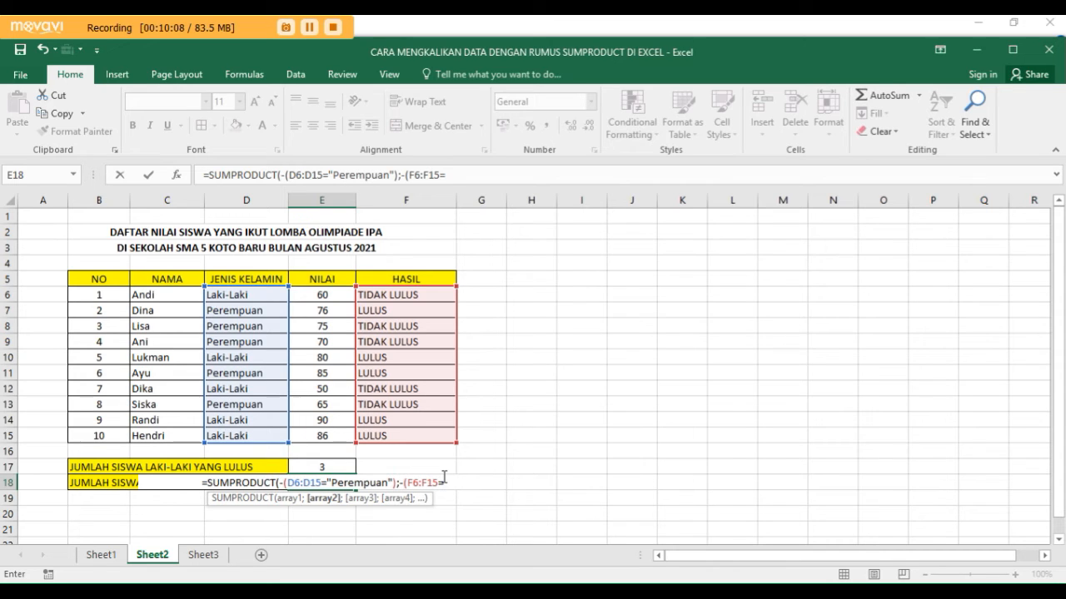
type("\"")
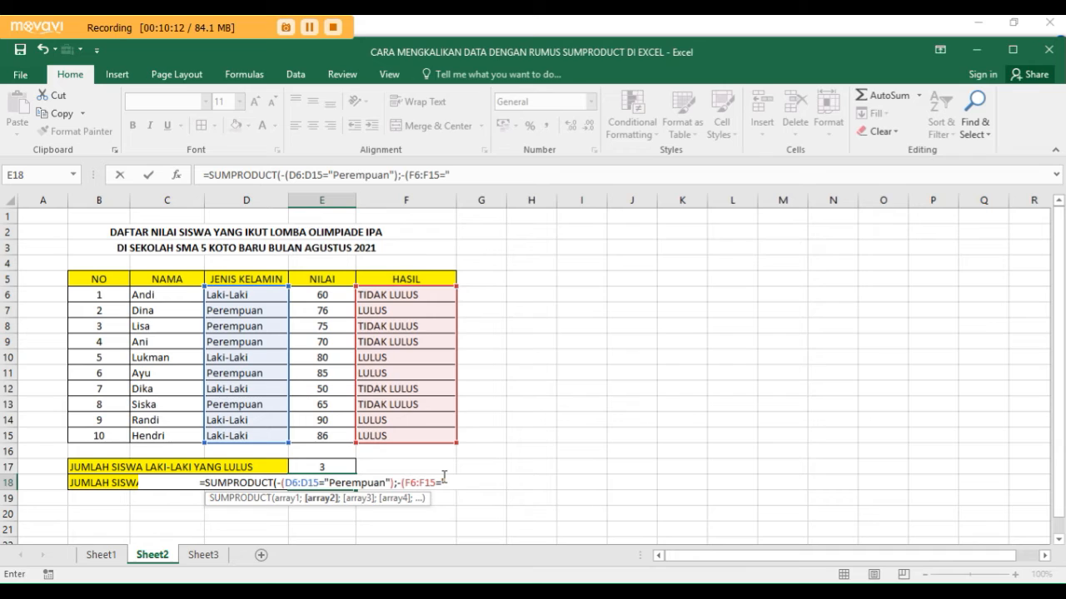
type("LULUS")
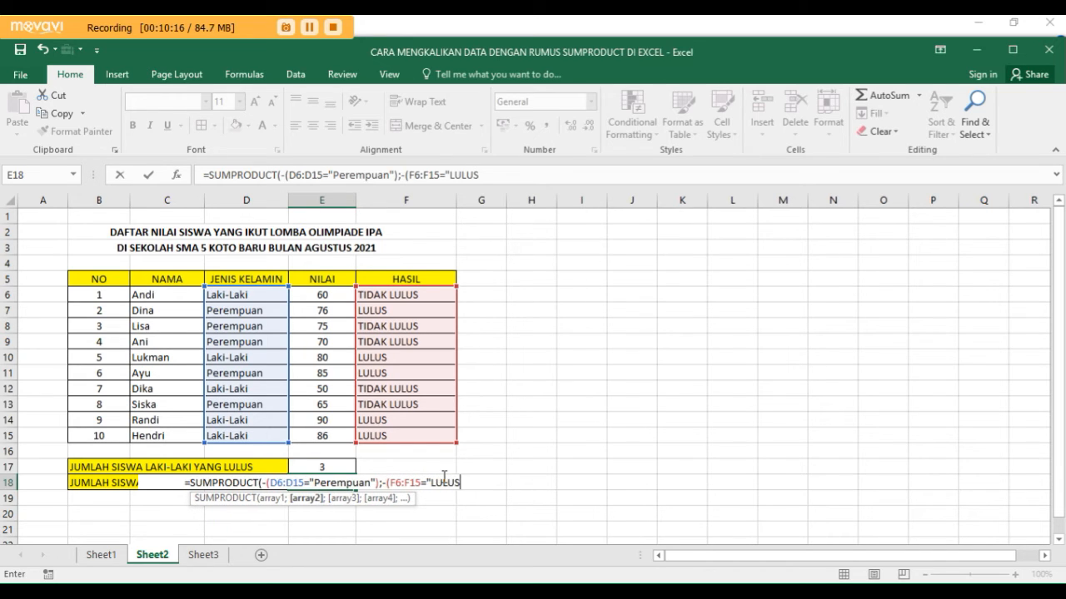
type("\"")
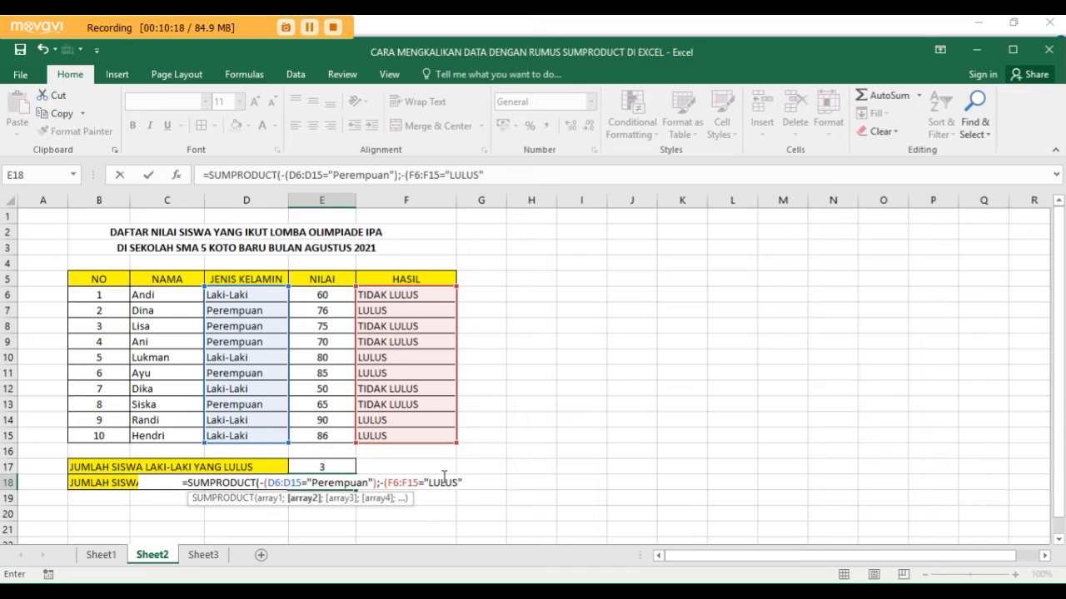
type("))")
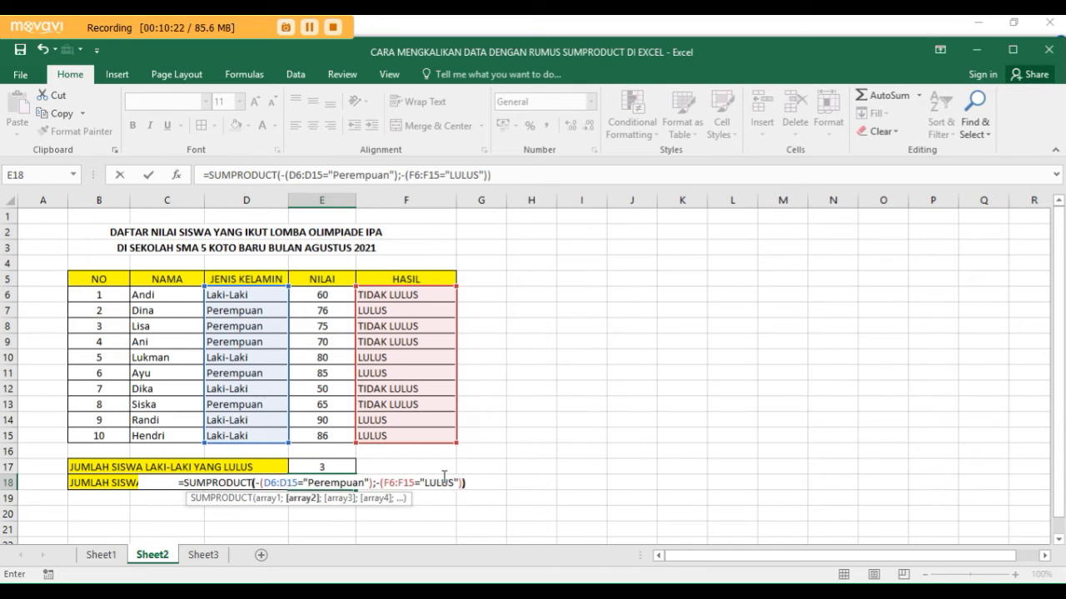
type(")")
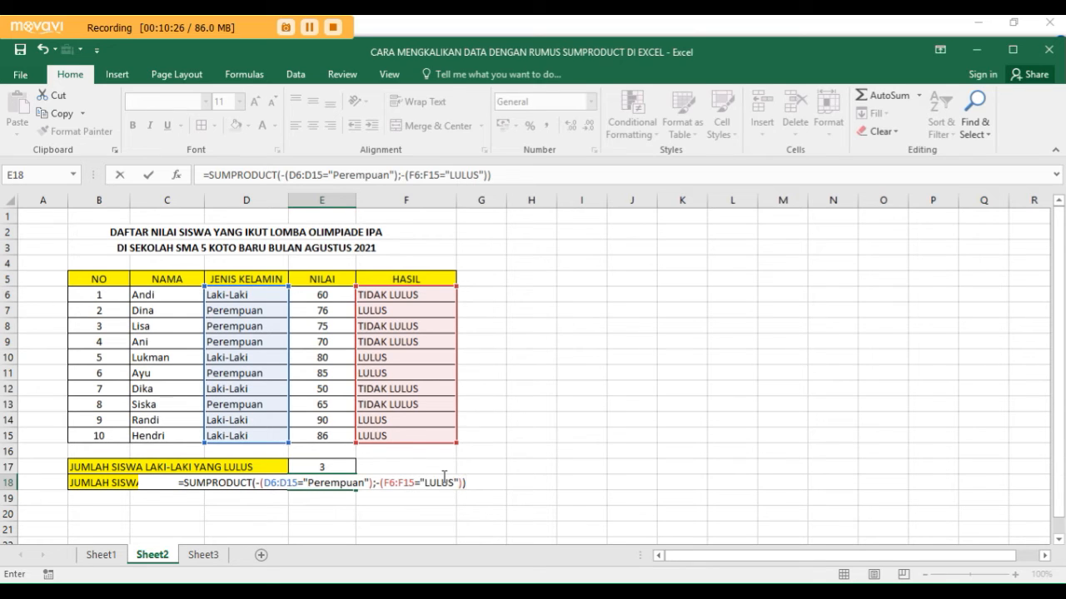
key("Return")
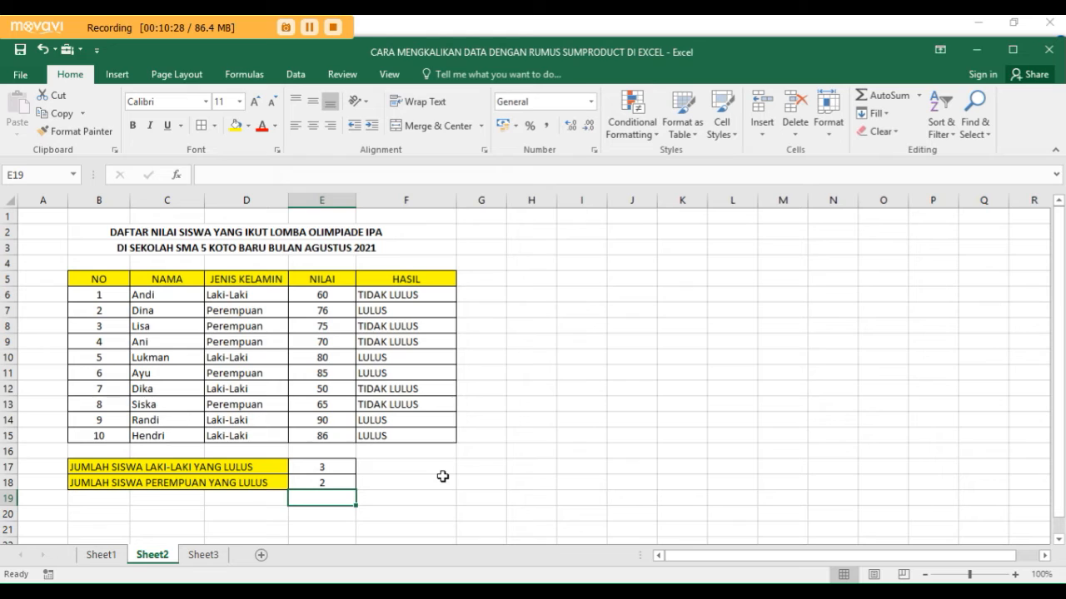
- Review the SUMPRODUCT formula in cell E18 for the female students who passed
left_click(333, 483)
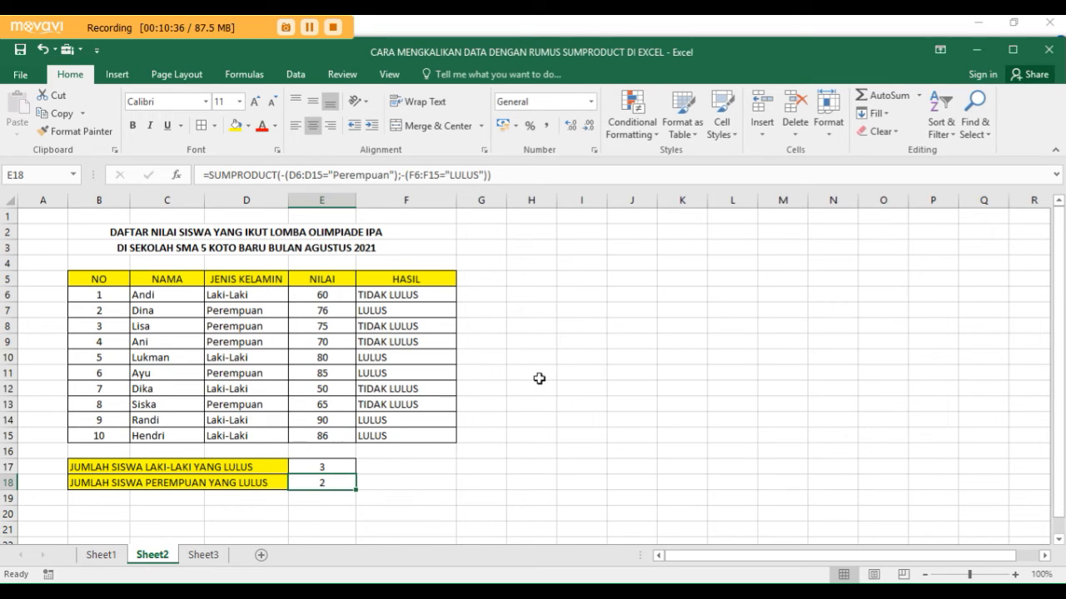
left_click(413, 505)
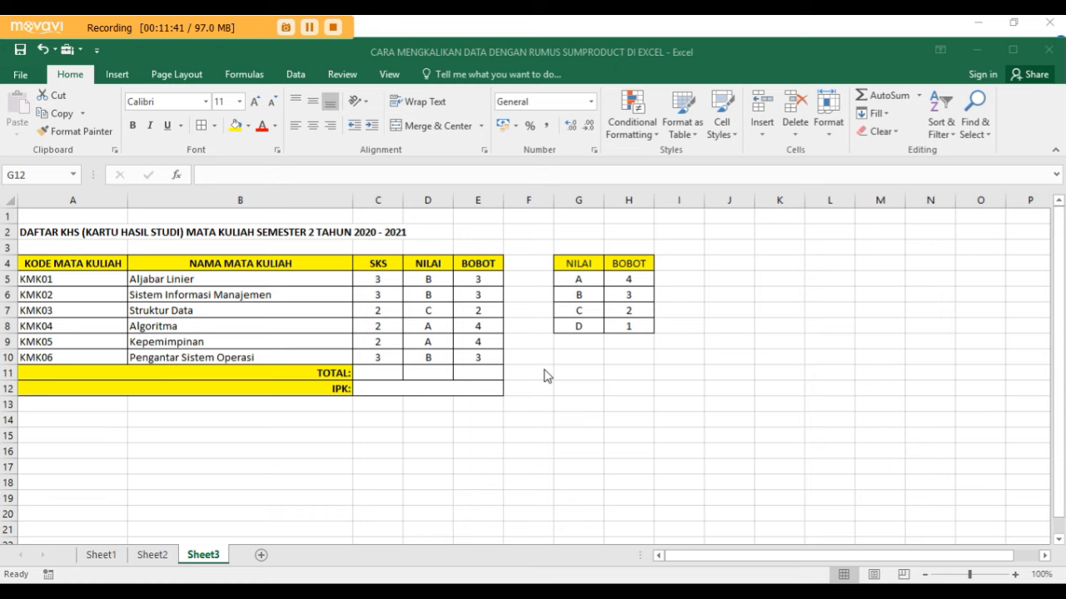
- Total the SKS column on Sheet3 by entering =SUM(C5:C10) in cell C11 of the TOTAL row
left_click(377, 376)
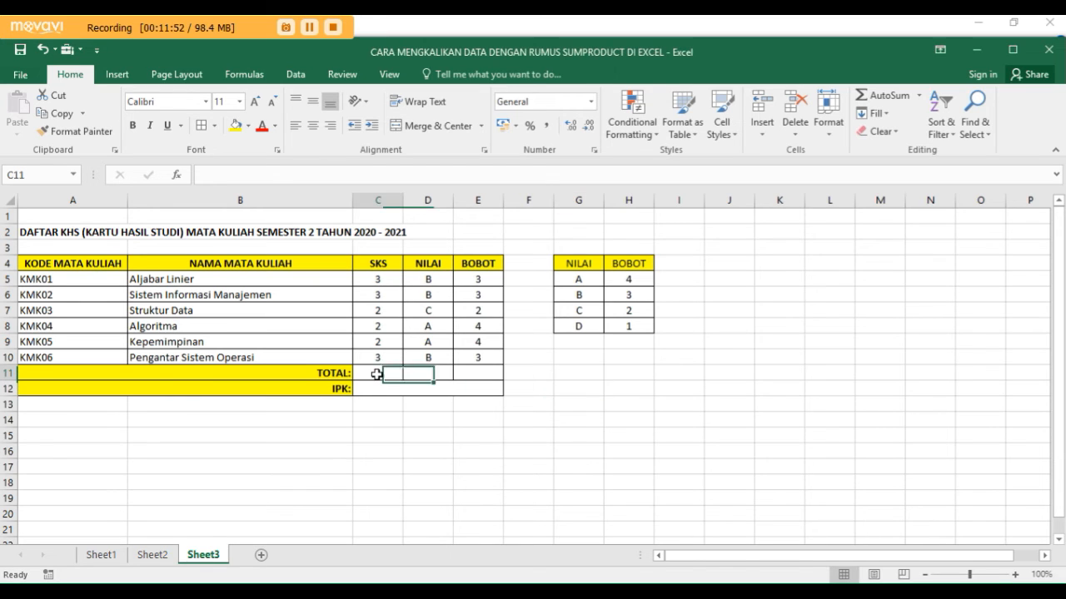
type("=")
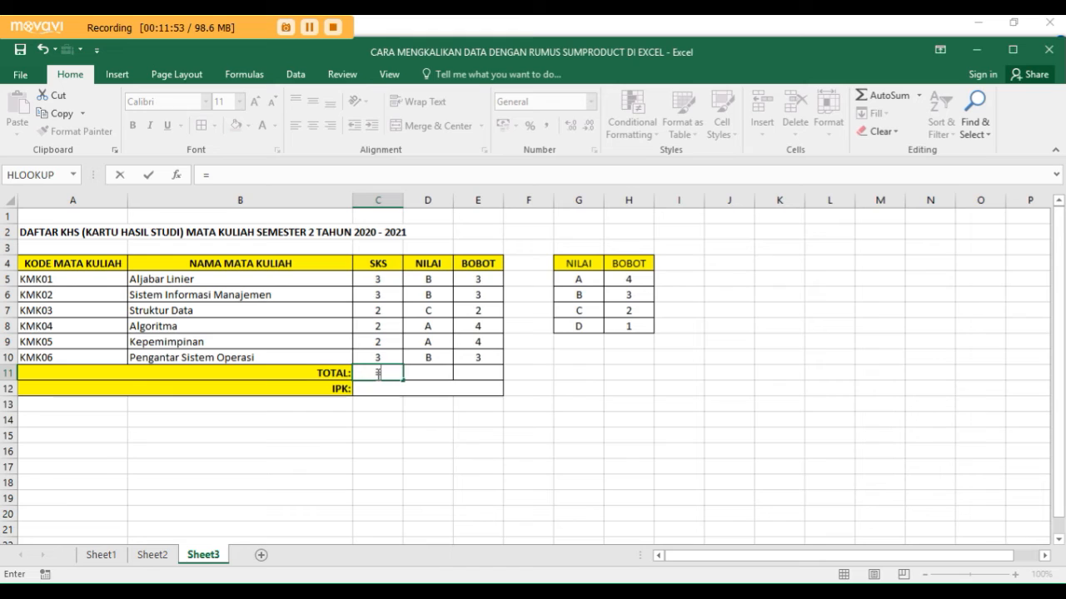
type("SUM")
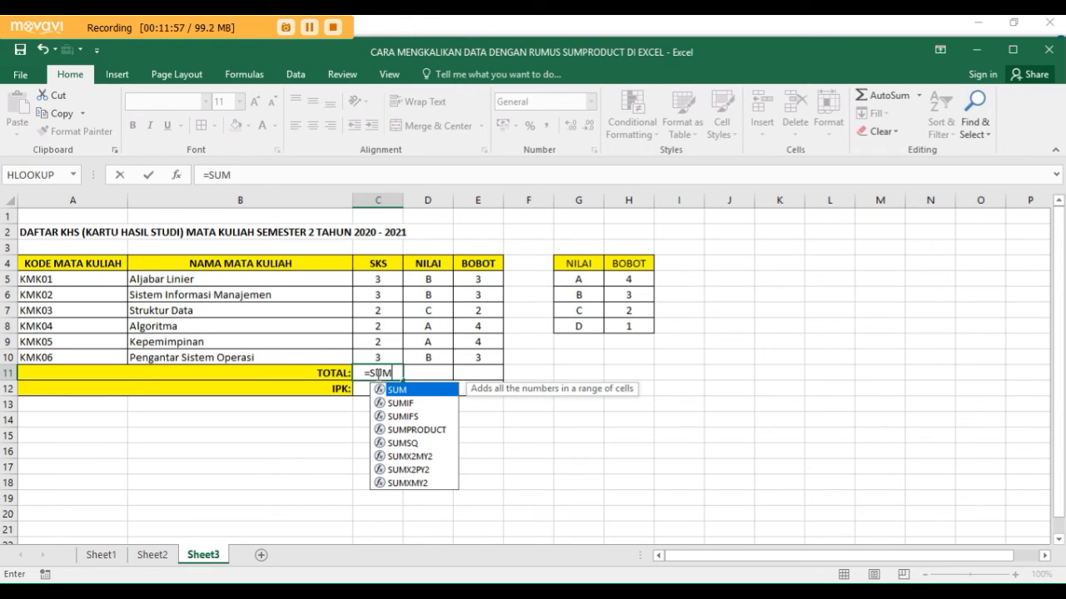
type("(")
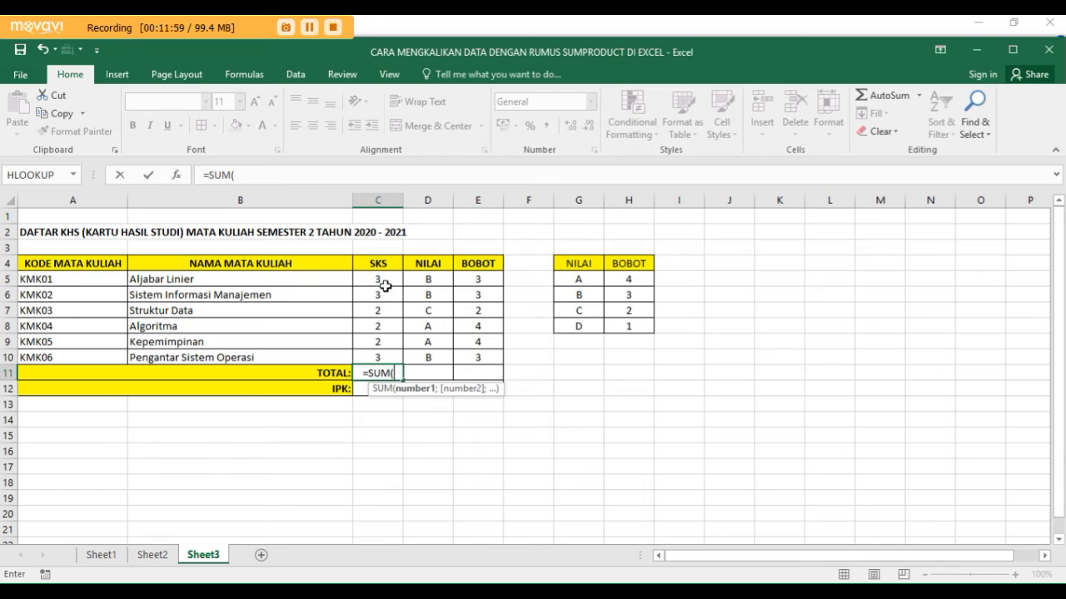
left_click_drag(382, 278, 388, 360)
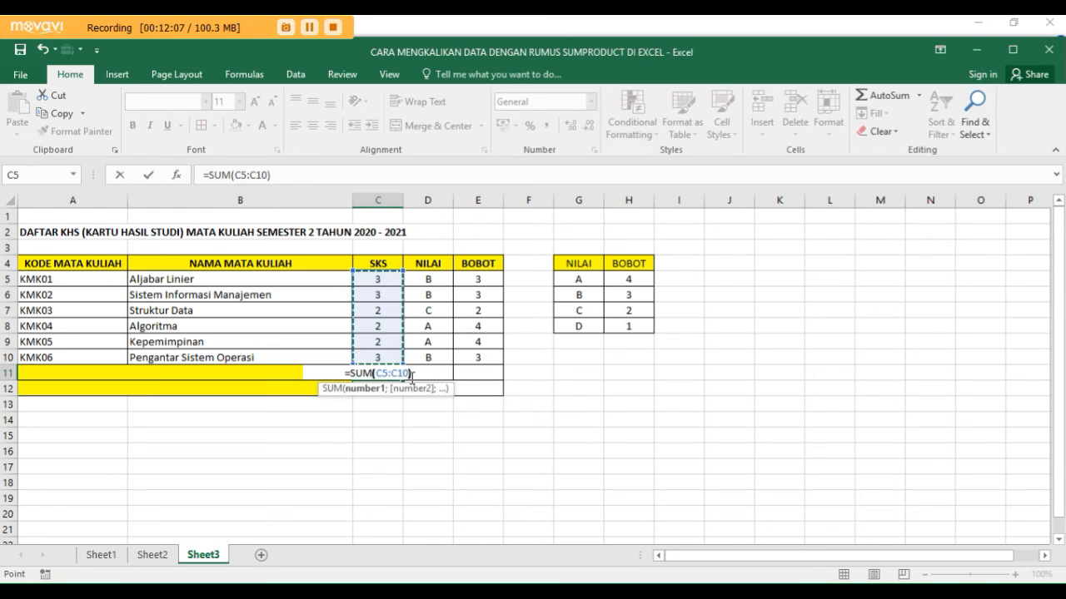
type(")")
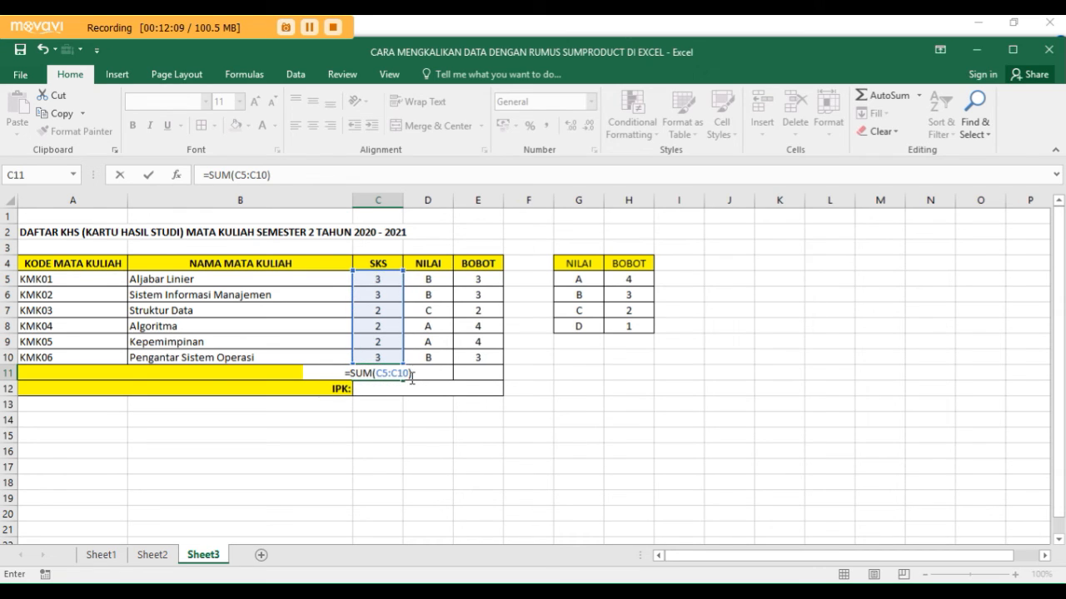
key("Return")
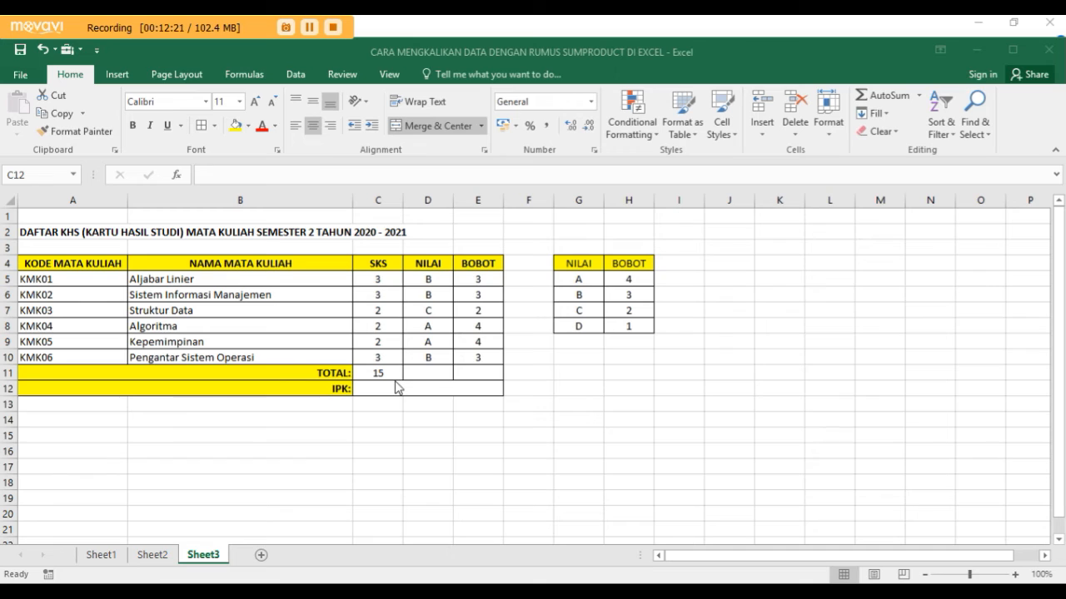
- Total the BOBOT column by entering =SUM(E5:E10) in cell E11 of the TOTAL row
left_click(482, 372)
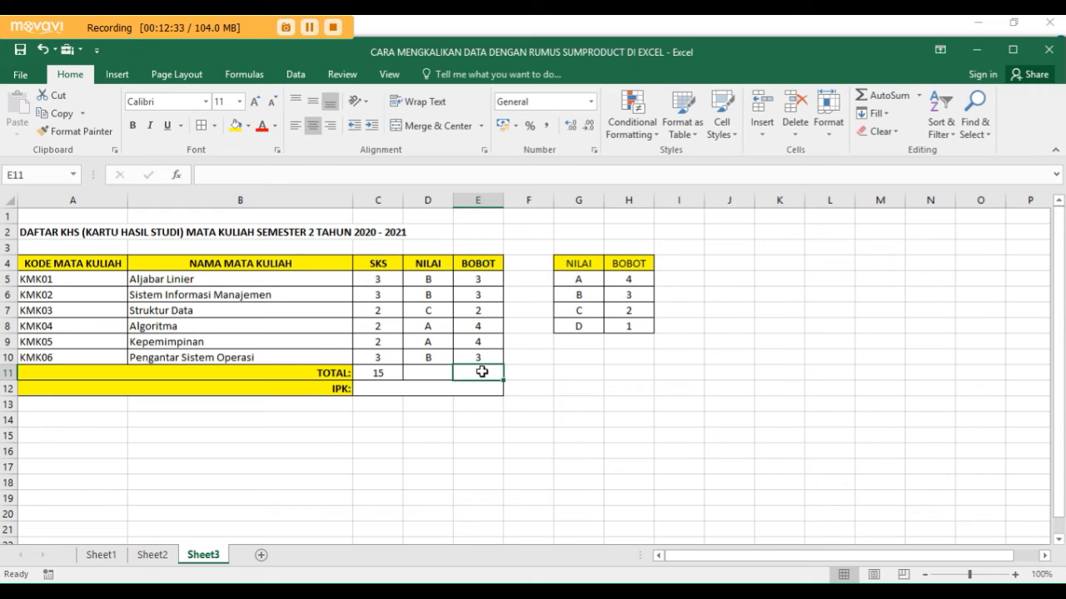
type("=")
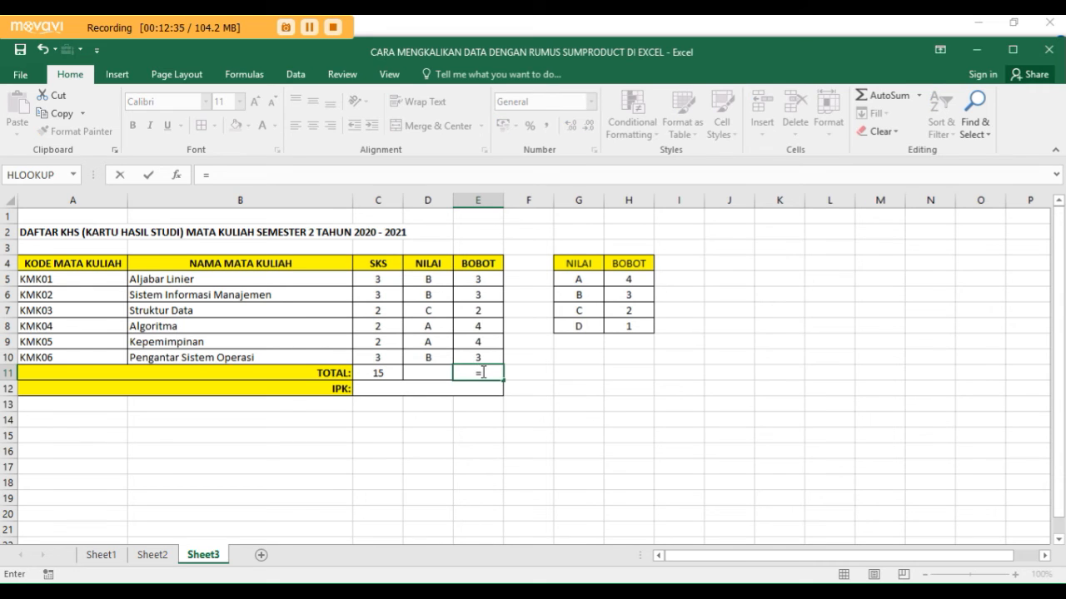
type("SUM")
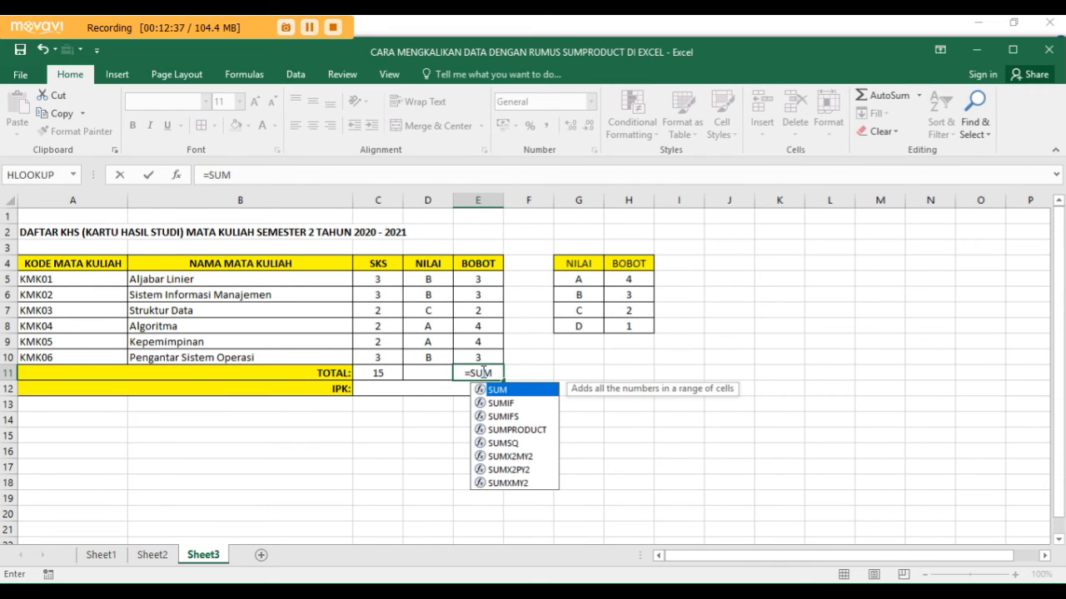
type("(")
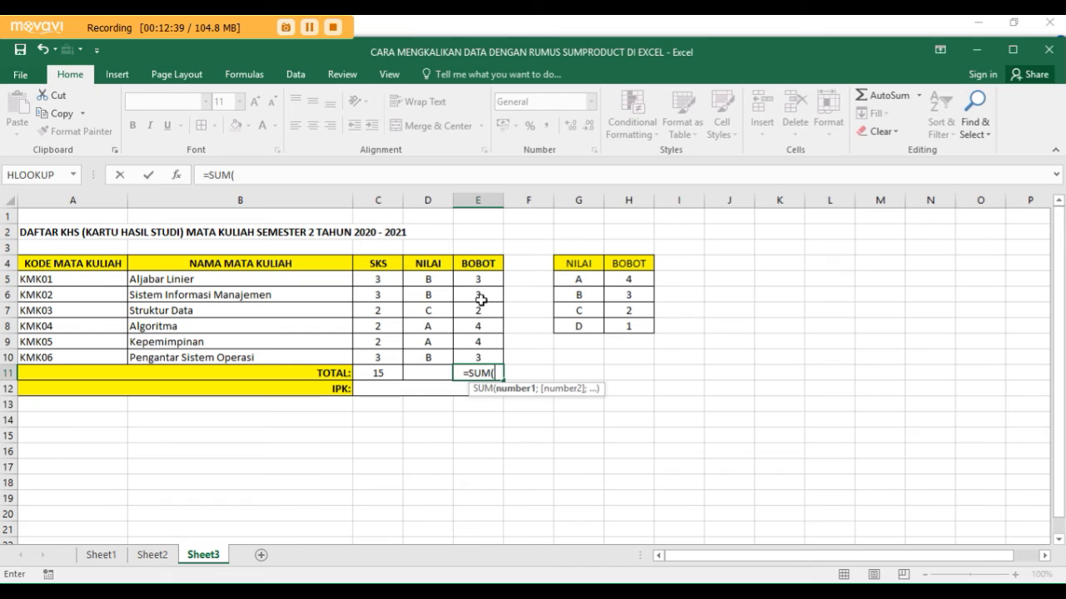
left_click_drag(481, 279, 483, 357)
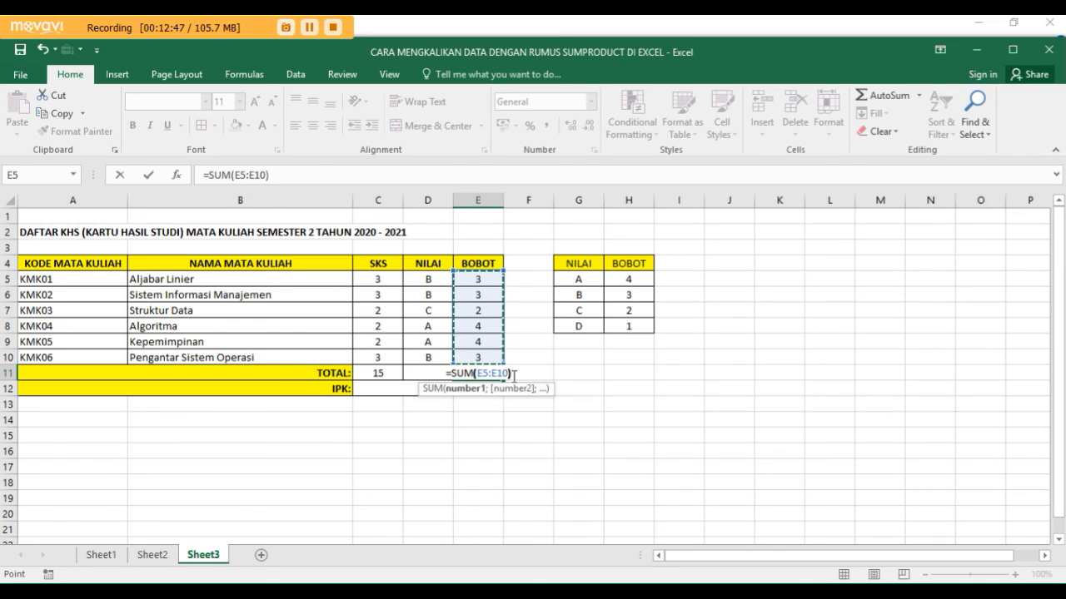
type(")")
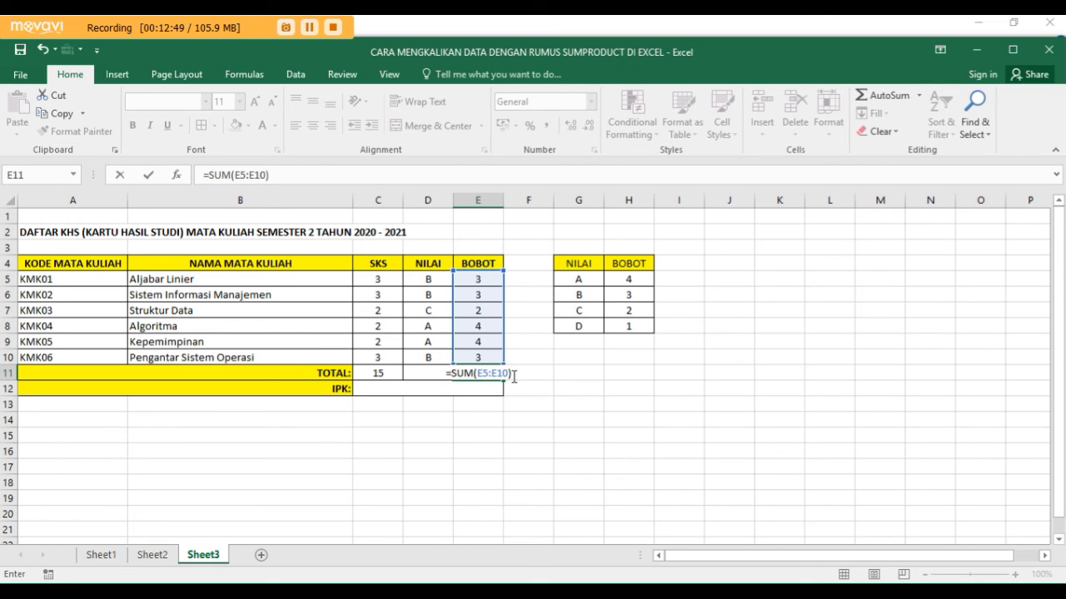
key("ctrl+Return")
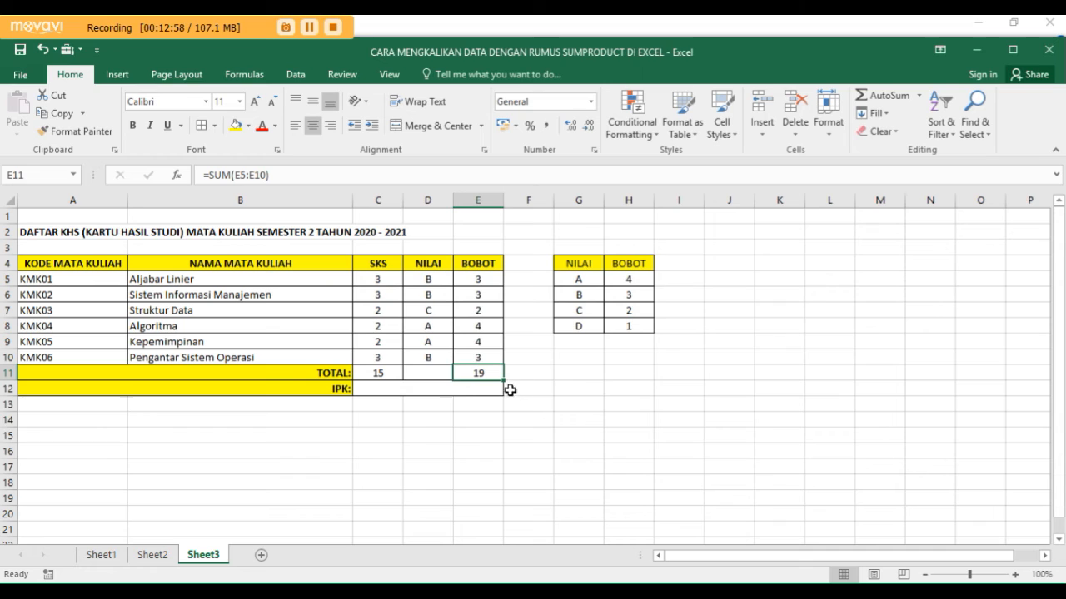
- Start the IPK formula in merged cell C12 with =SUMPRODUCT(C5:C10;E5:E10), using the SKS and BOBOT ranges as arrays
left_click(437, 390)
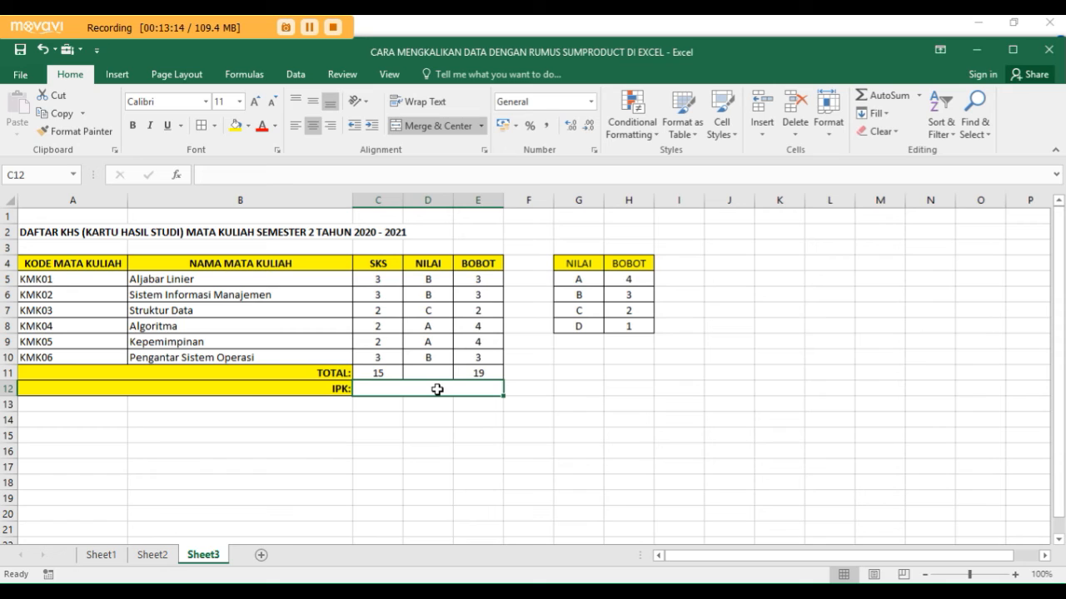
type("=")
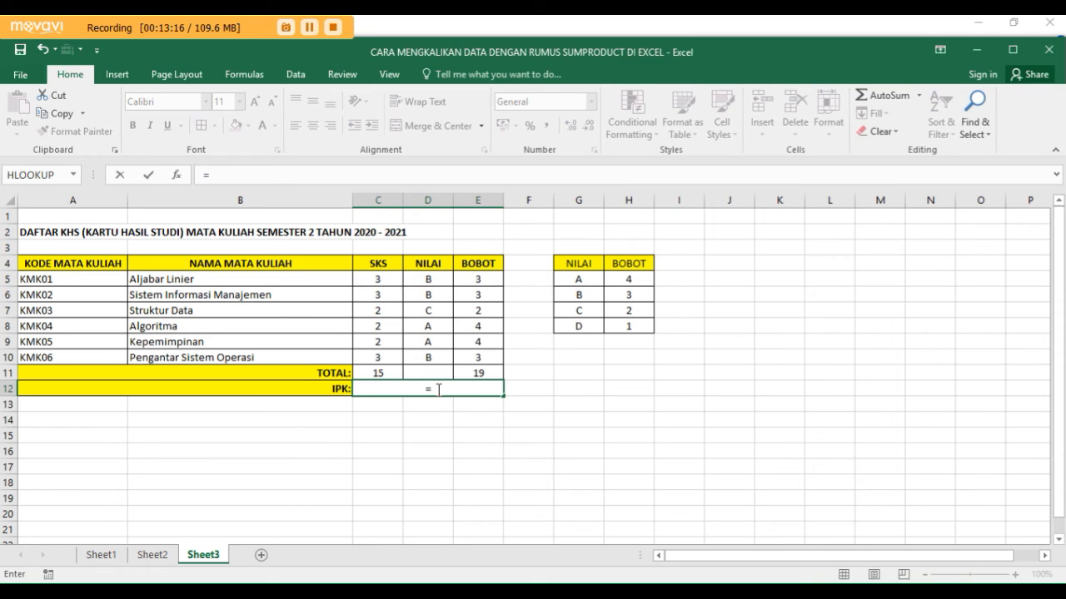
type("SUMP")
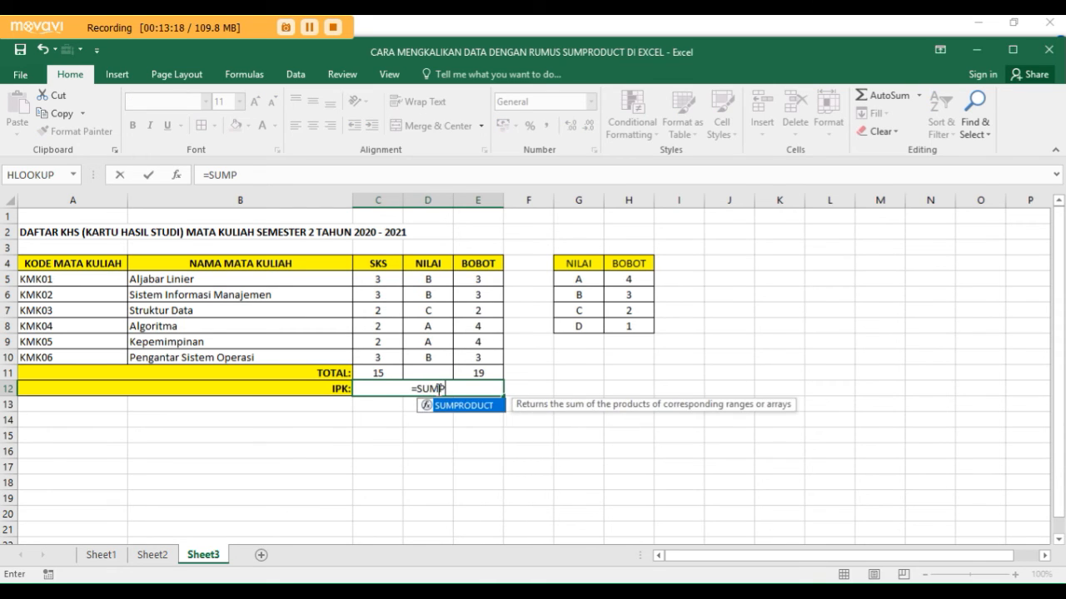
type("RODUCT")
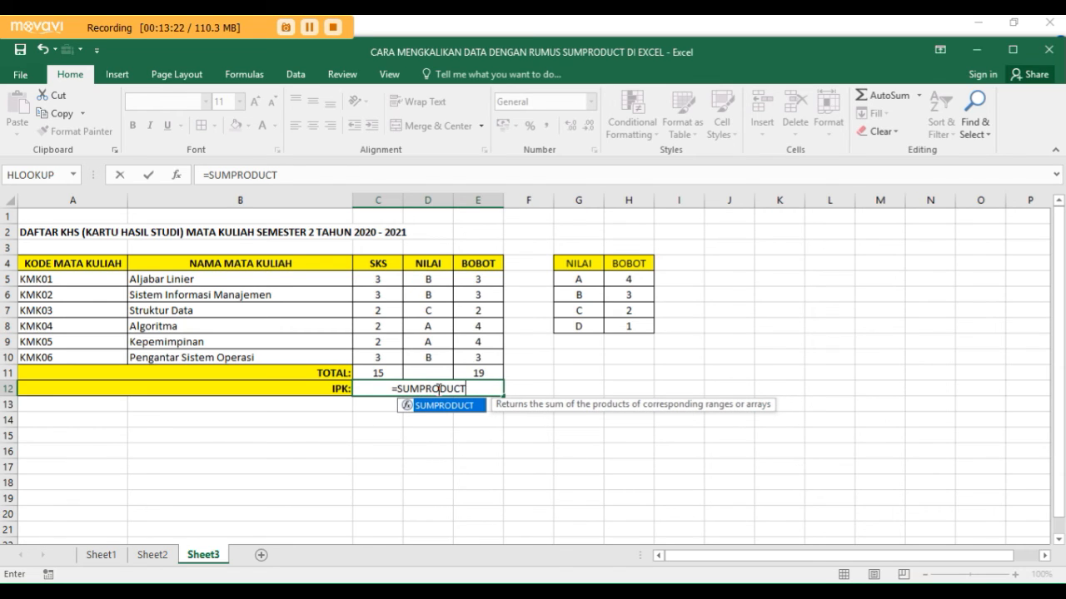
type("(")
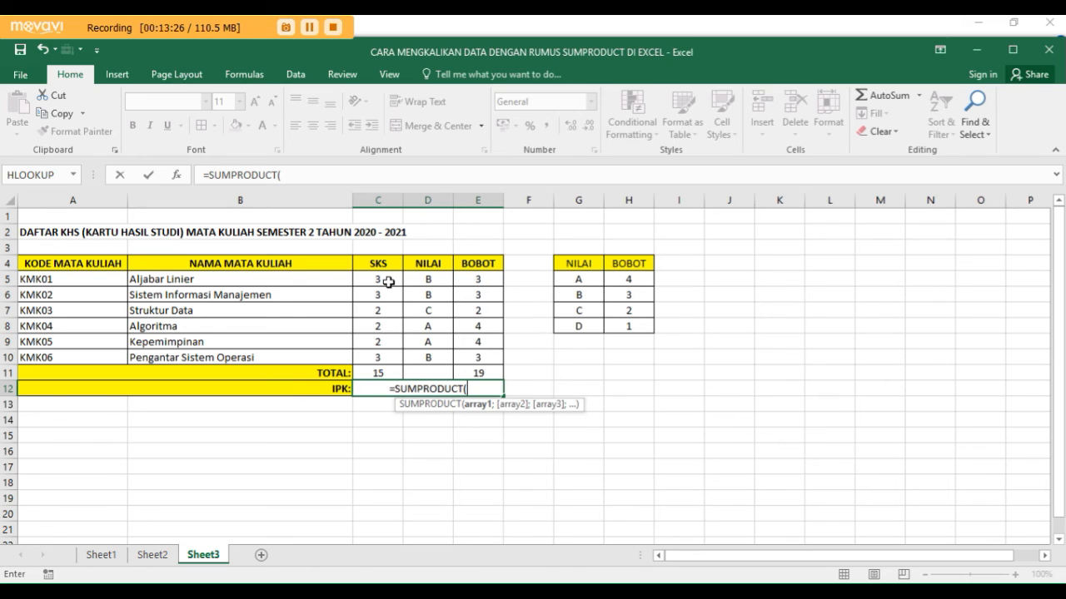
left_click_drag(388, 282, 397, 359)
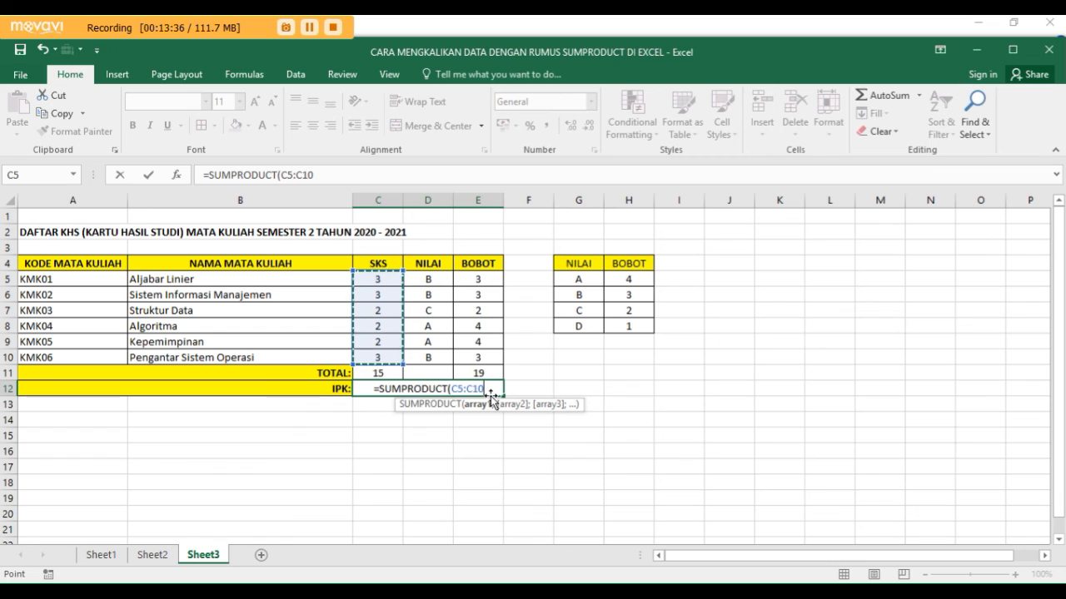
type(";")
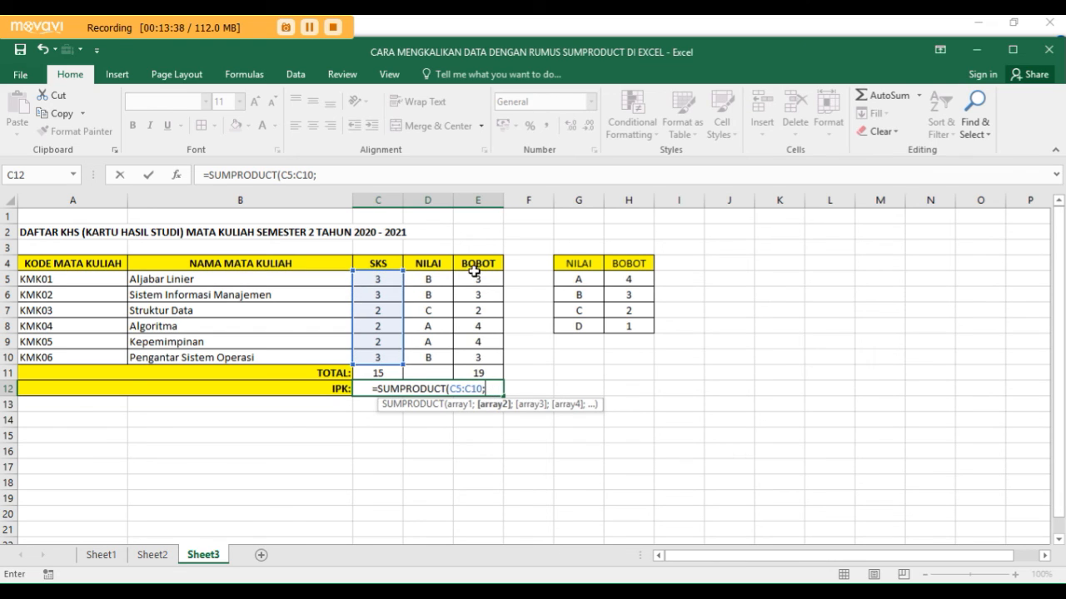
left_click_drag(475, 277, 493, 360)
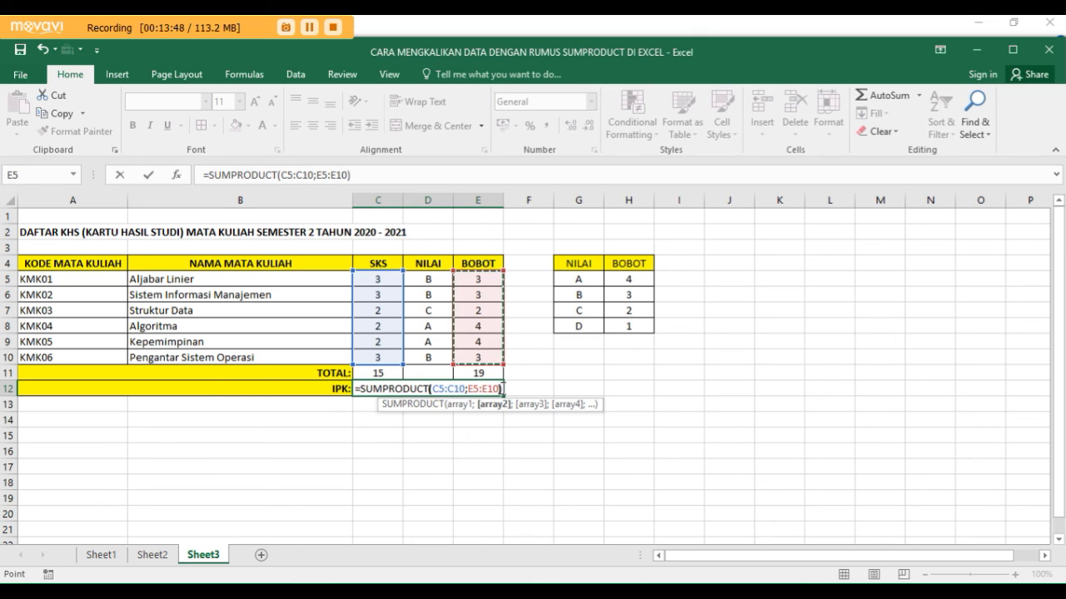
type(")")
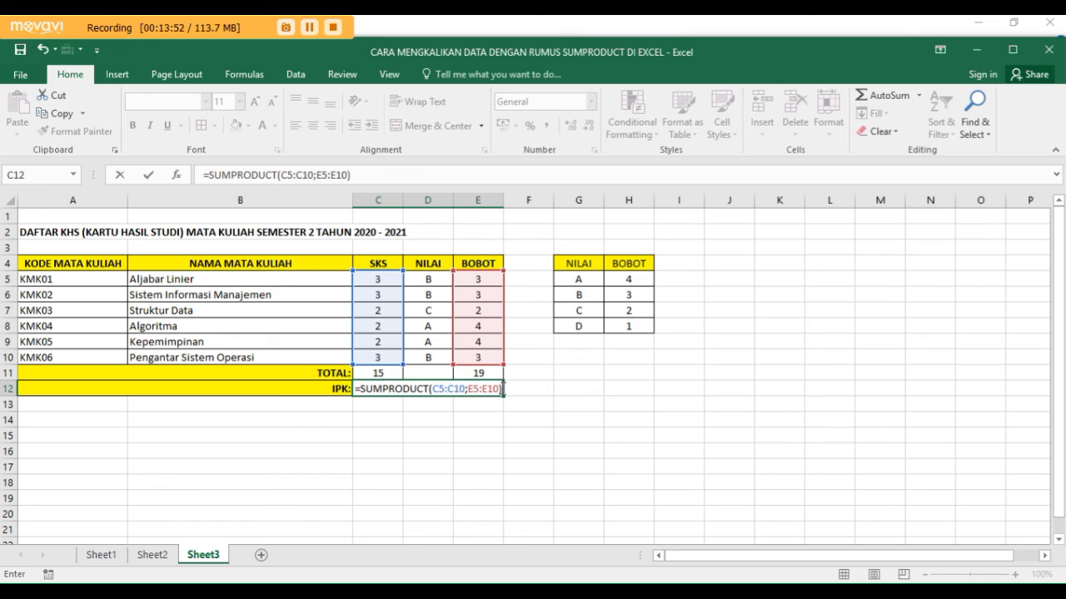
type("/")
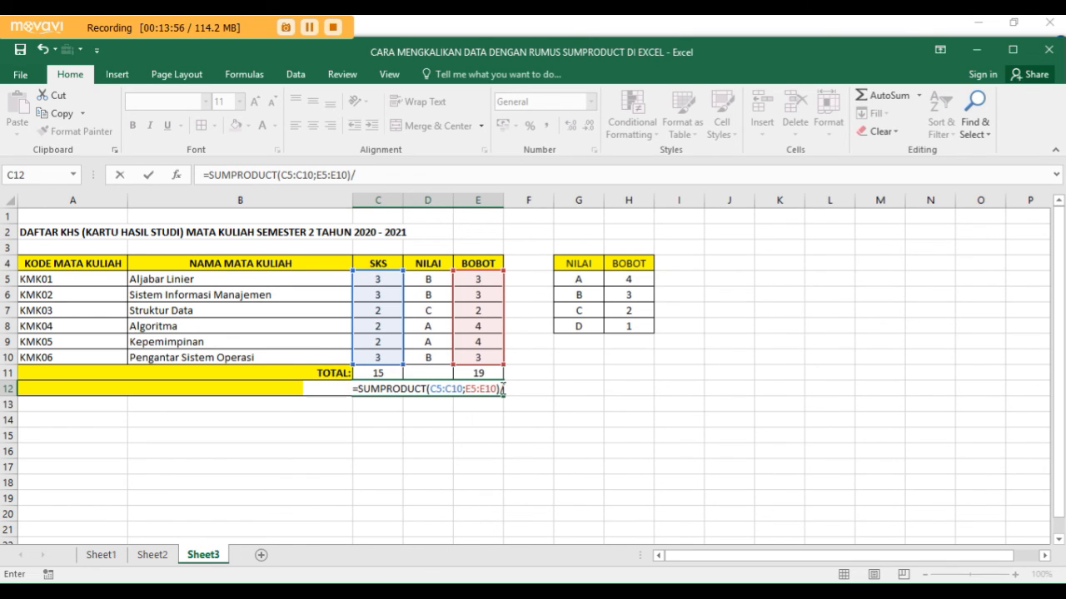
type("SUM")
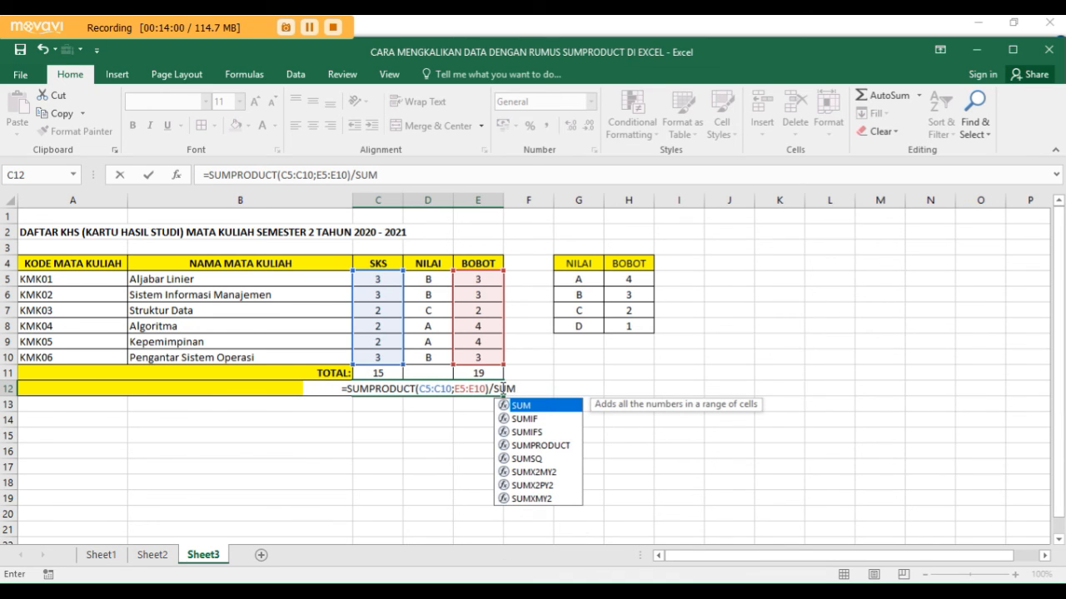
type("(")
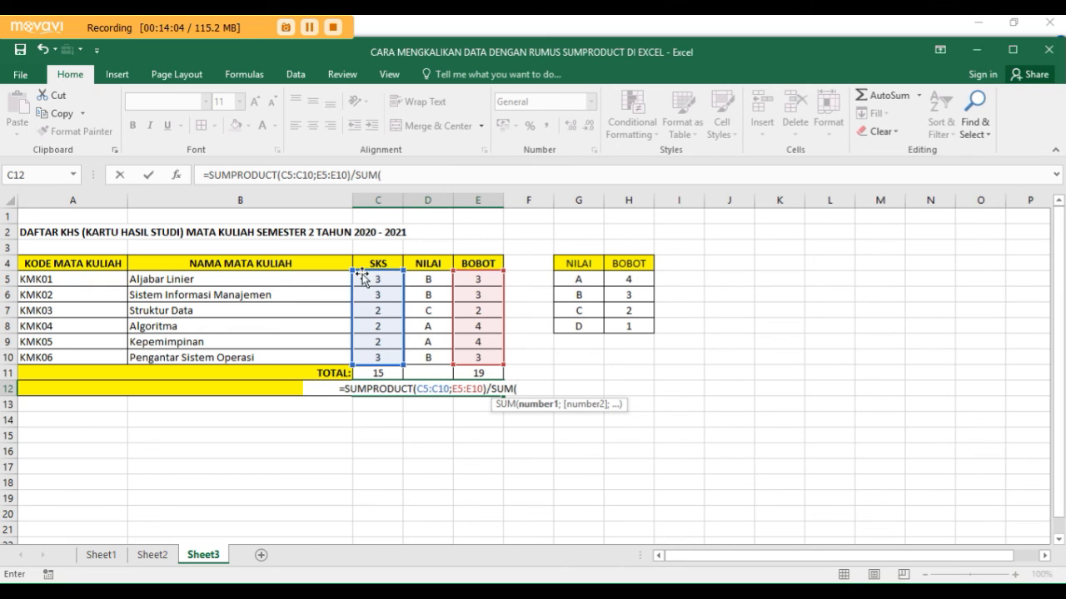
- Divide the IPK formula's SUMPRODUCT part by SUM(C5:C10) and enter the completed formula
left_click_drag(371, 278, 383, 358)
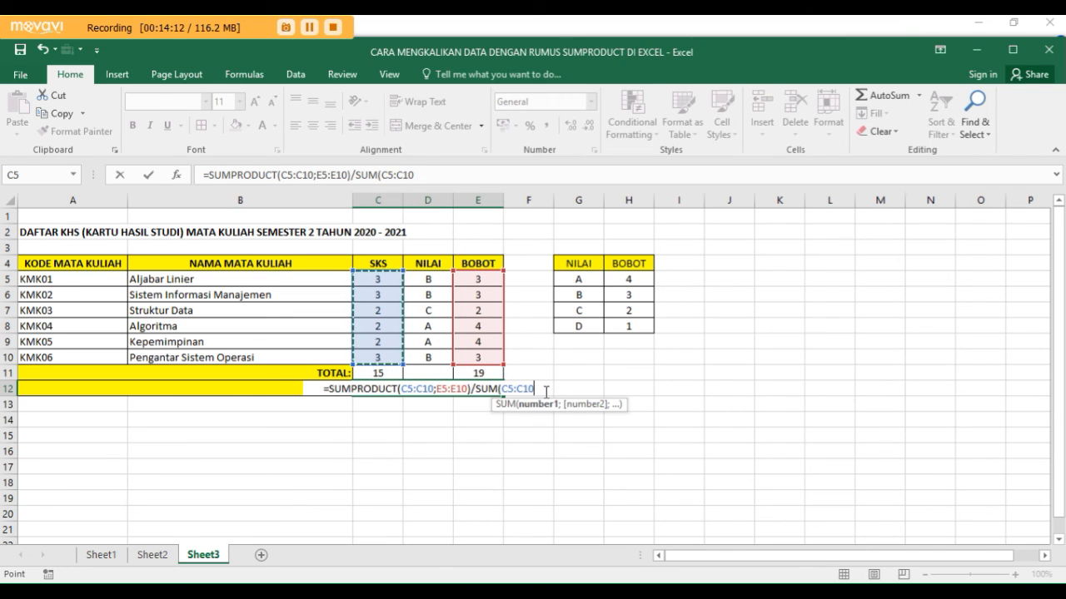
type(")")
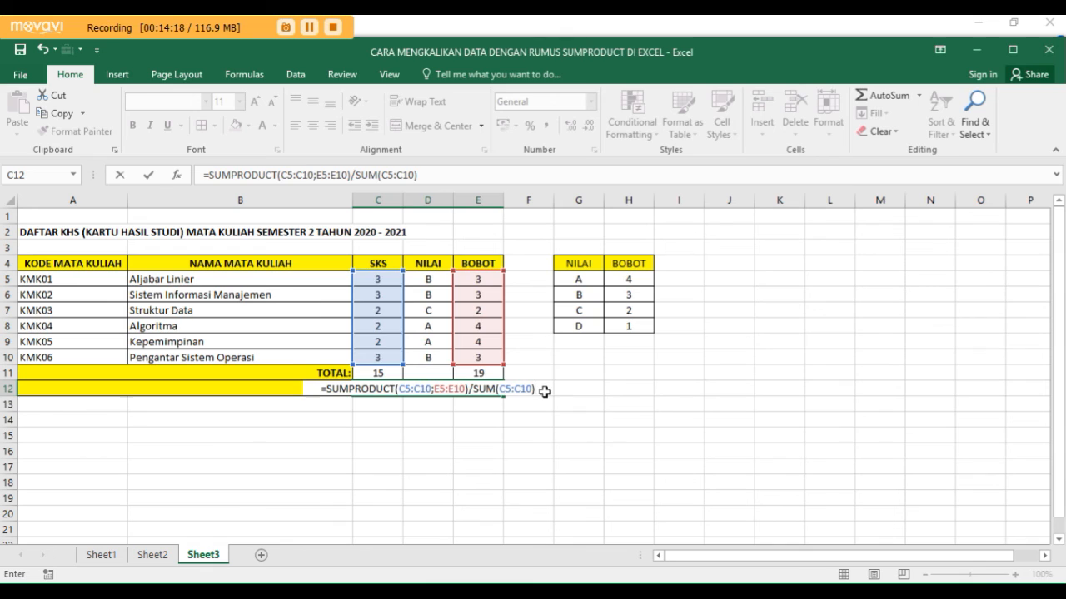
key("Return")
key("Up")
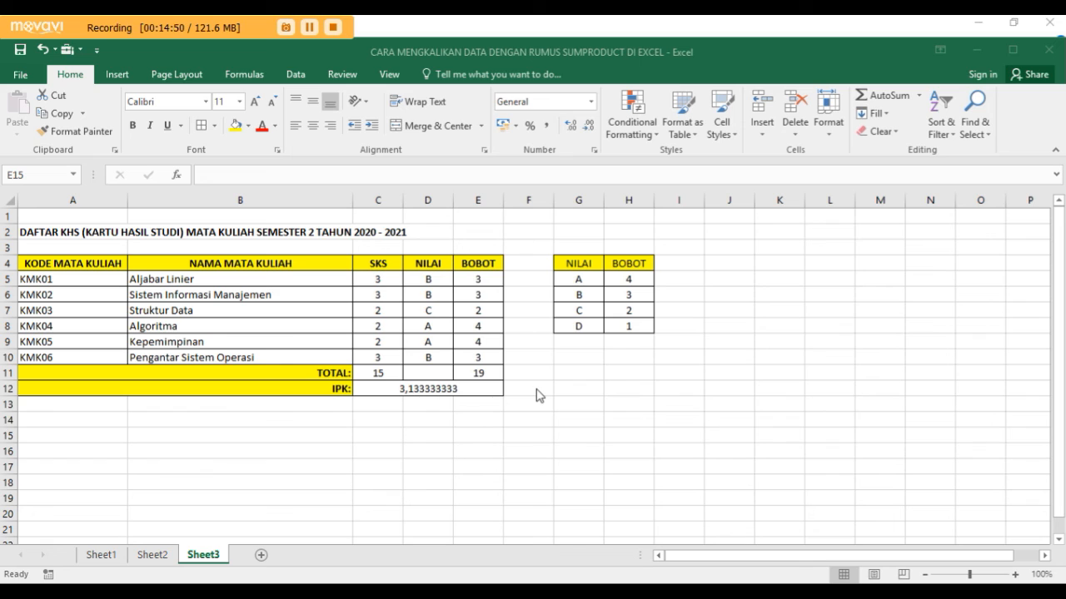
- Review the formulas in the SKS total, the BOBOT total and the IPK cell
left_click(382, 374)
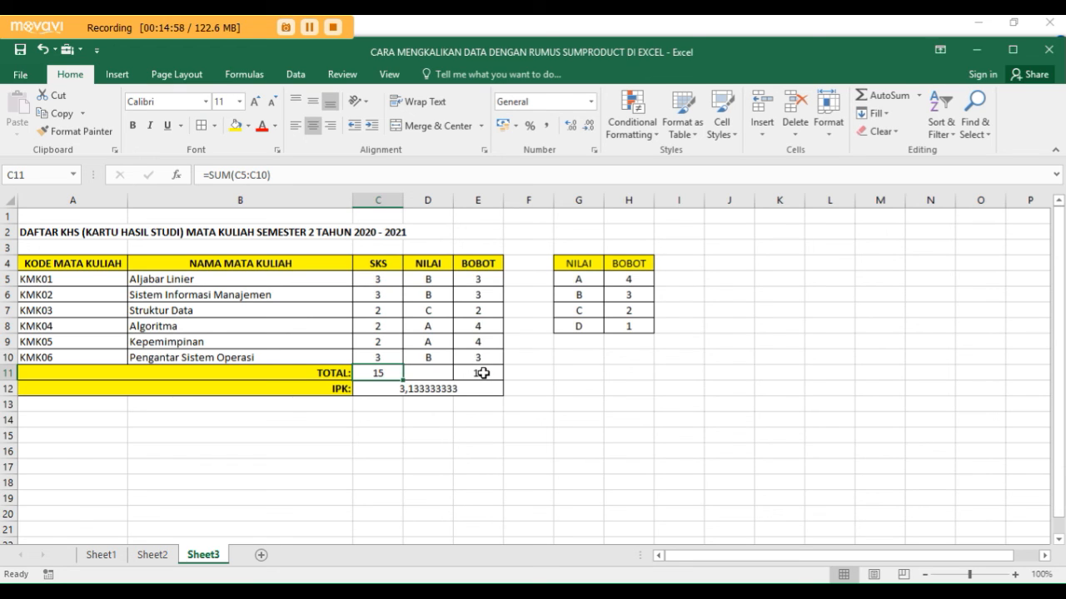
left_click(483, 374)
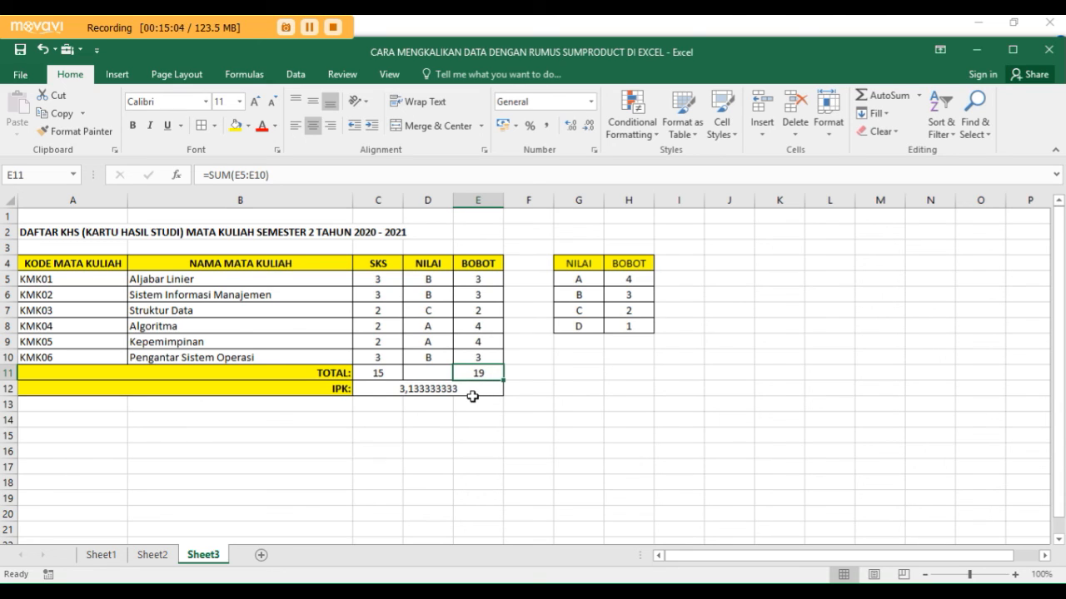
left_click(472, 399)
left_click(460, 388)
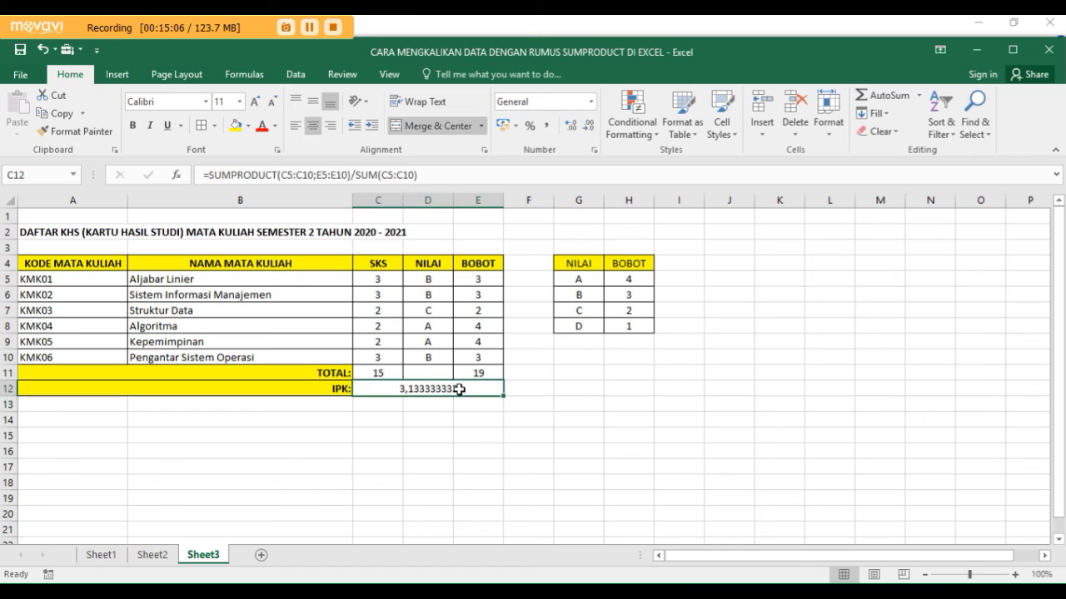
left_click(624, 392)
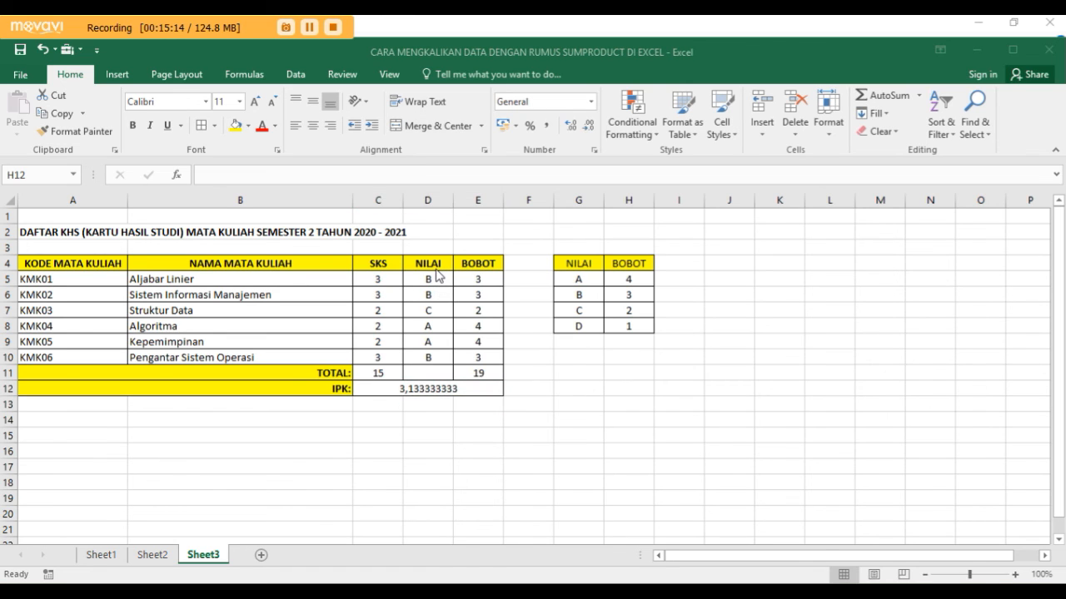